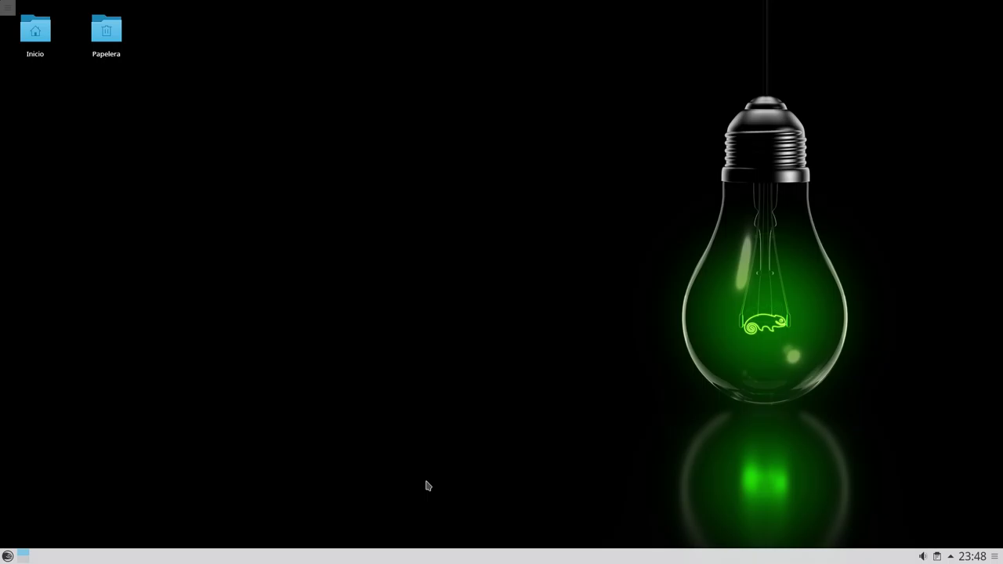
left_click(10, 556)
mouse_move(63, 501)
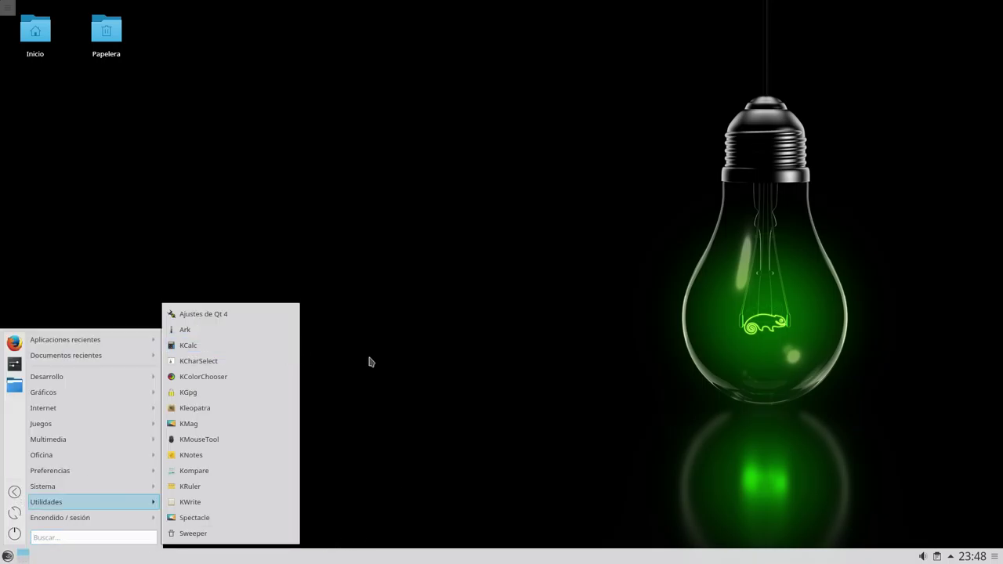
left_click(407, 381)
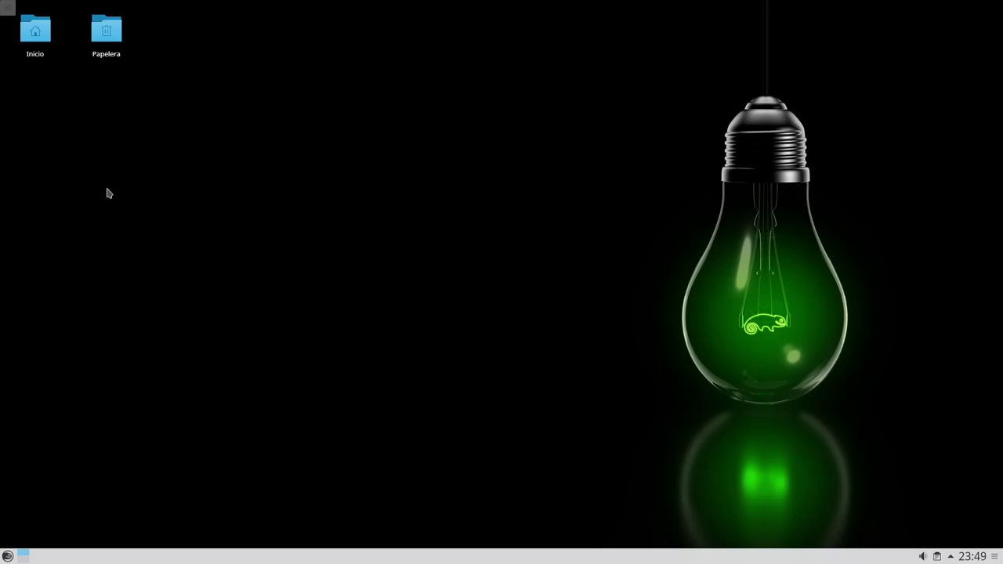
key("Right")
left_click(195, 132)
- Look over the bottom panel's configuration options and the actions offered for the empty desktop
left_click(995, 556)
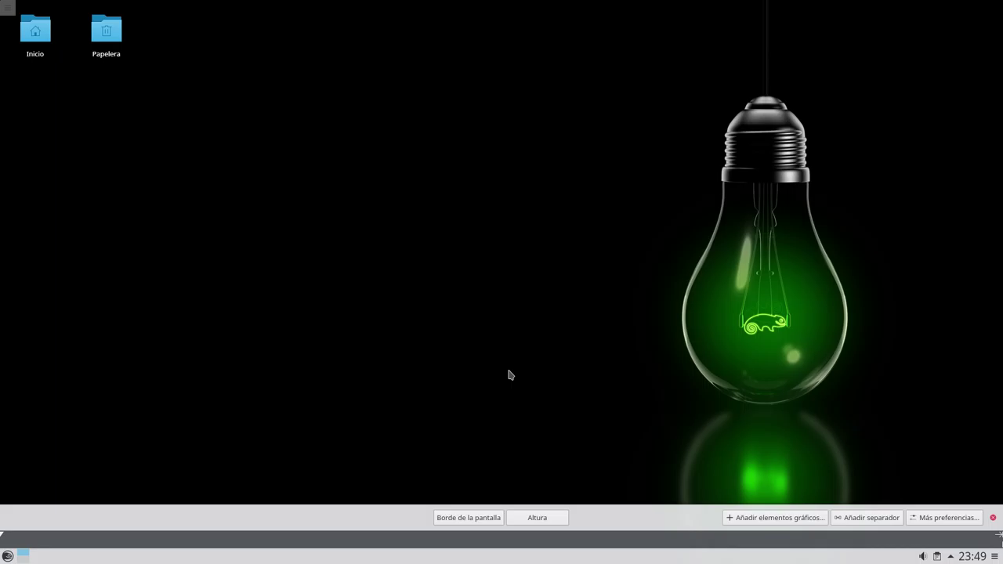
left_click(445, 357)
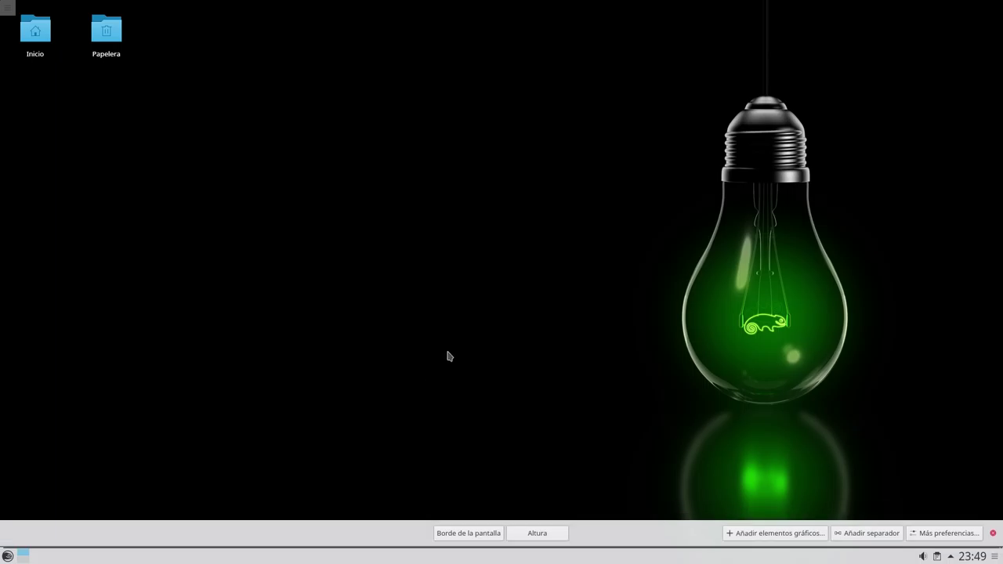
right_click(414, 225)
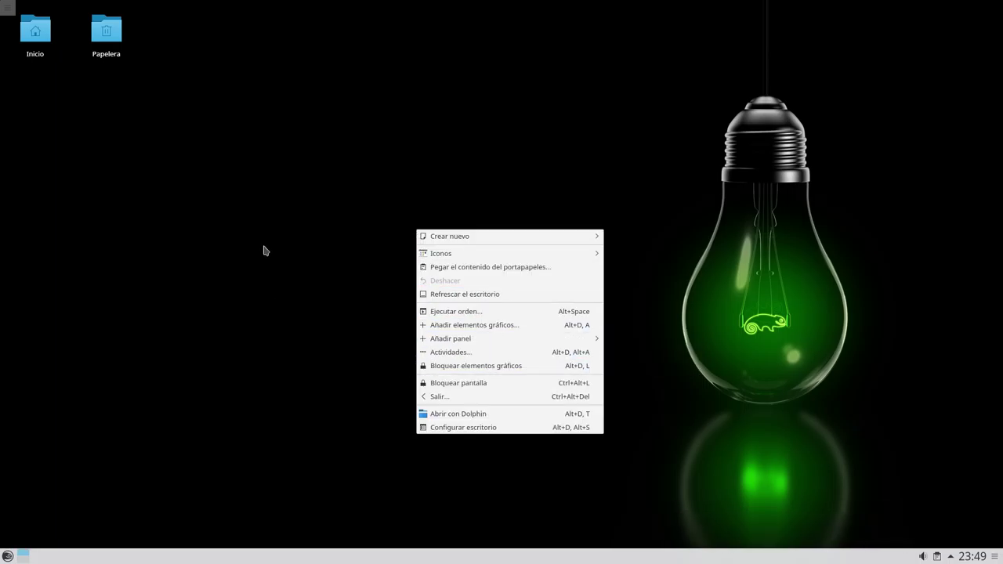
left_click(253, 212)
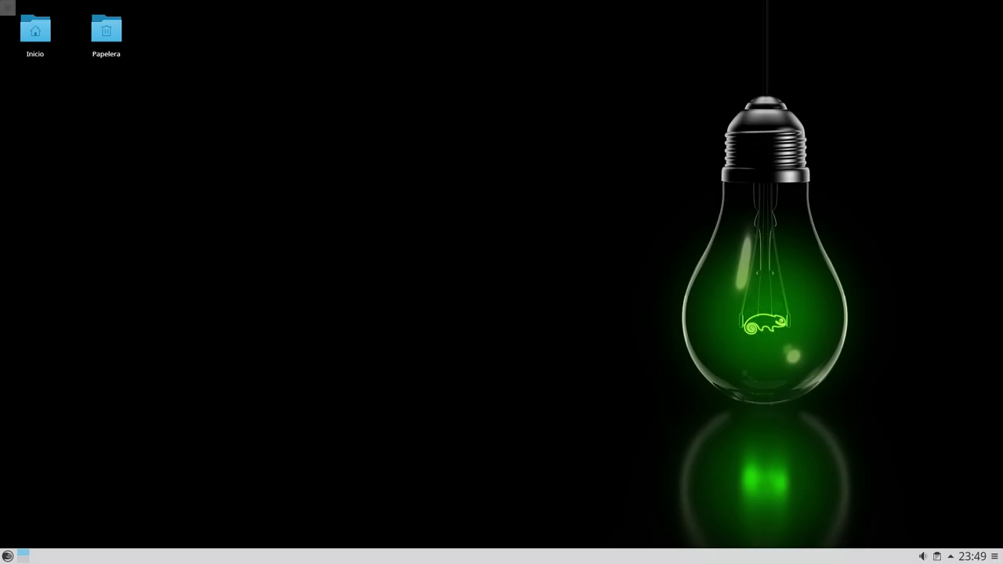
left_click(994, 557)
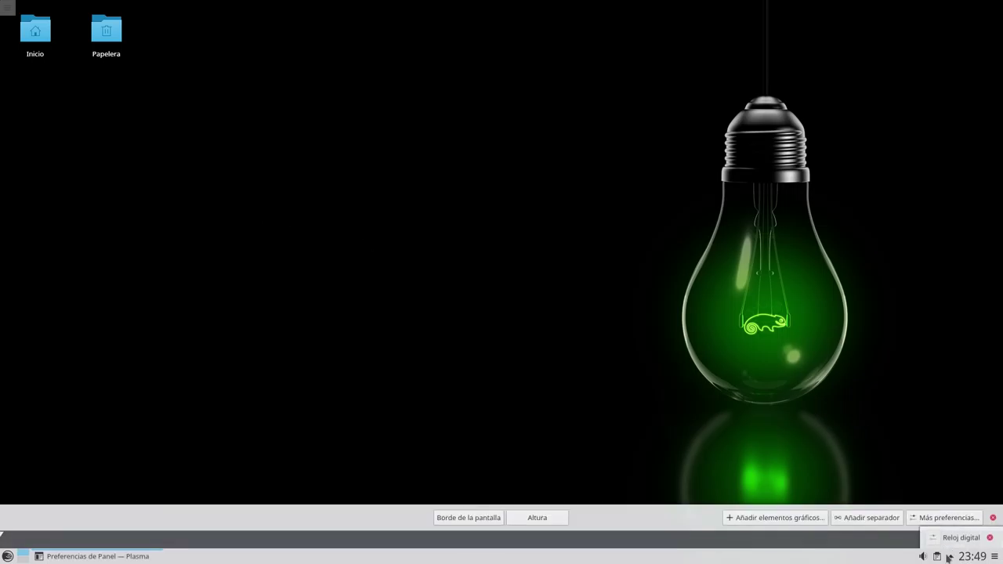
left_click(341, 177)
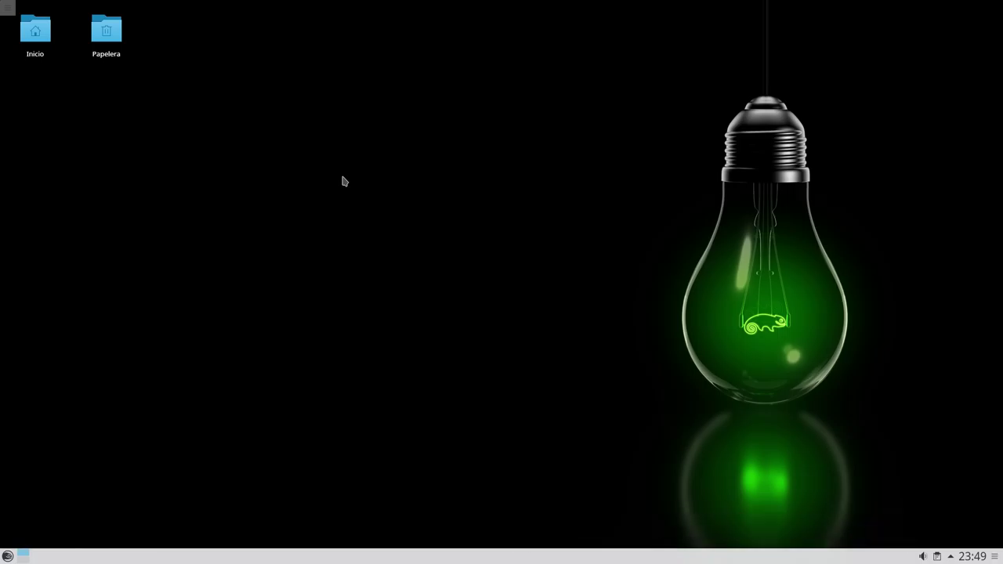
right_click(326, 181)
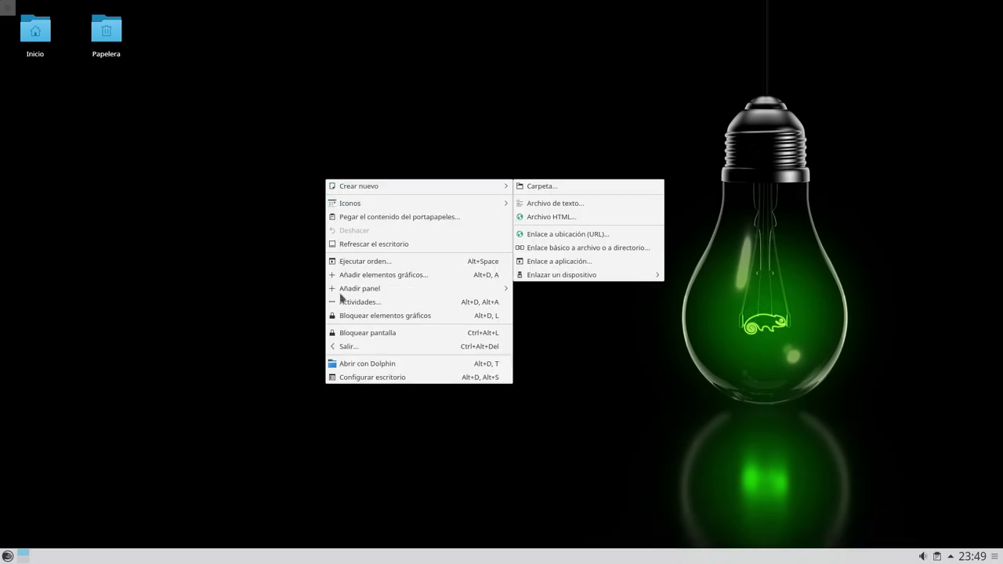
left_click(213, 315)
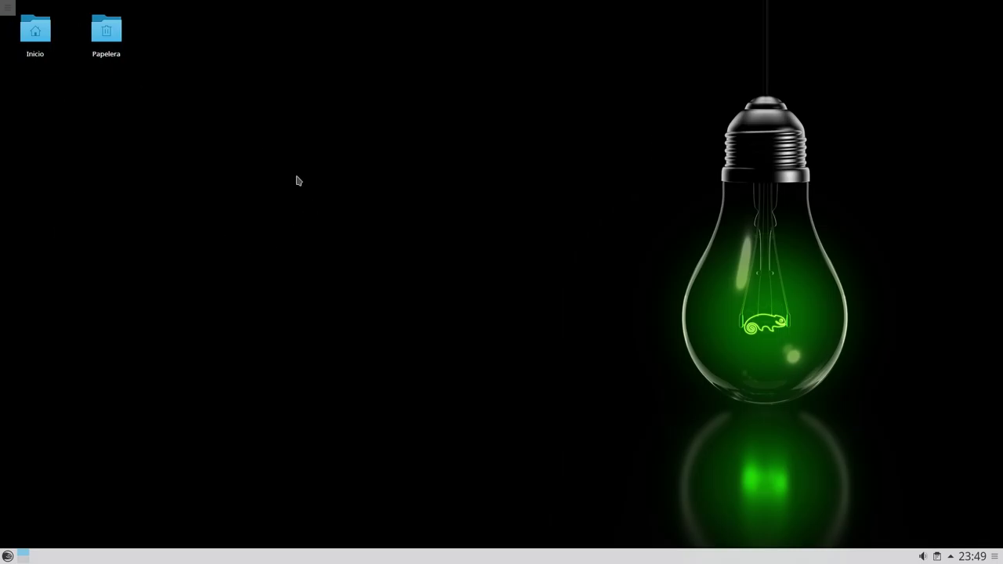
- View the home folder in Dolphin, try an icon size of 48 pixels, and close the window
left_click(35, 30)
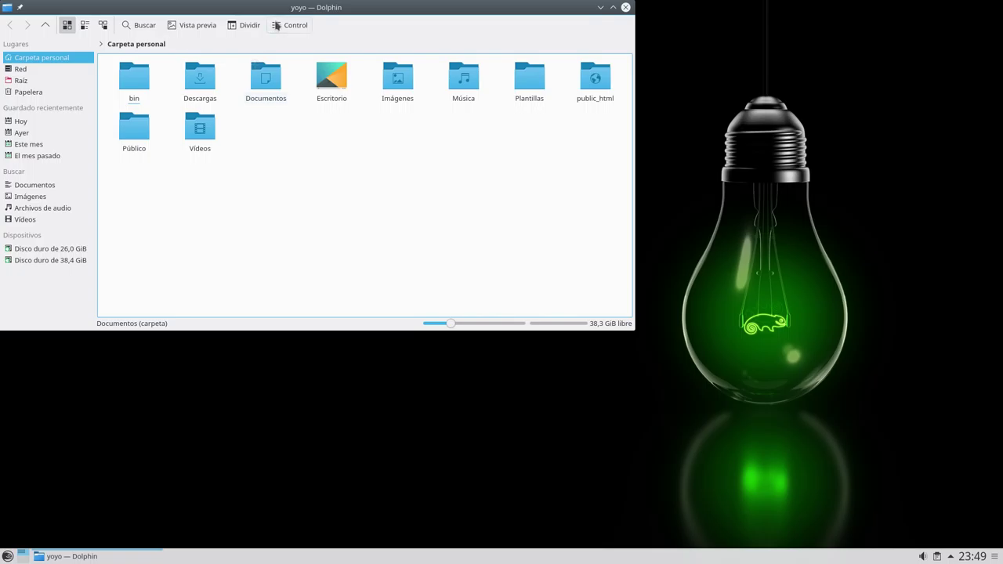
left_click_drag(282, 10, 427, 131)
left_click_drag(598, 441, 590, 443)
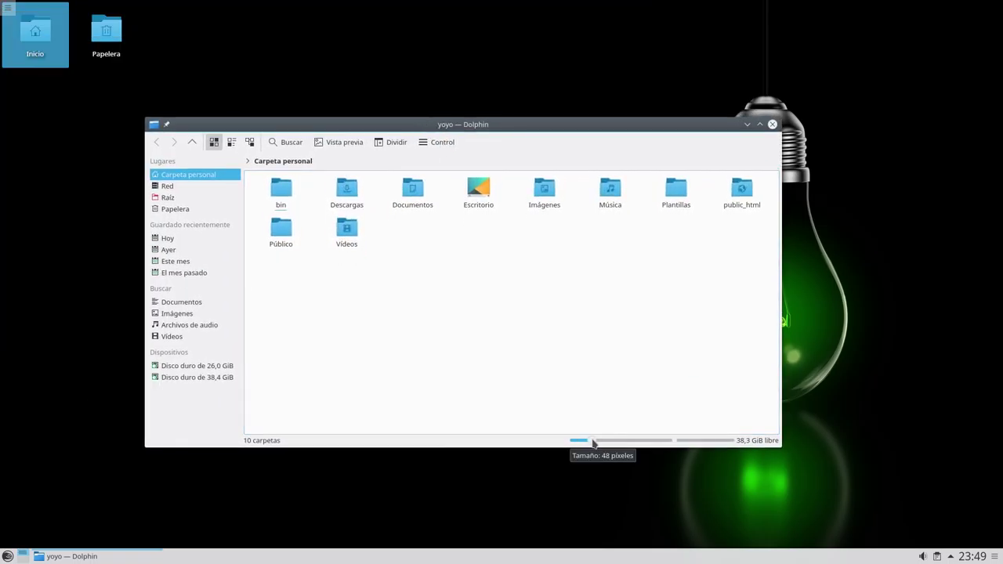
left_click_drag(594, 444, 599, 444)
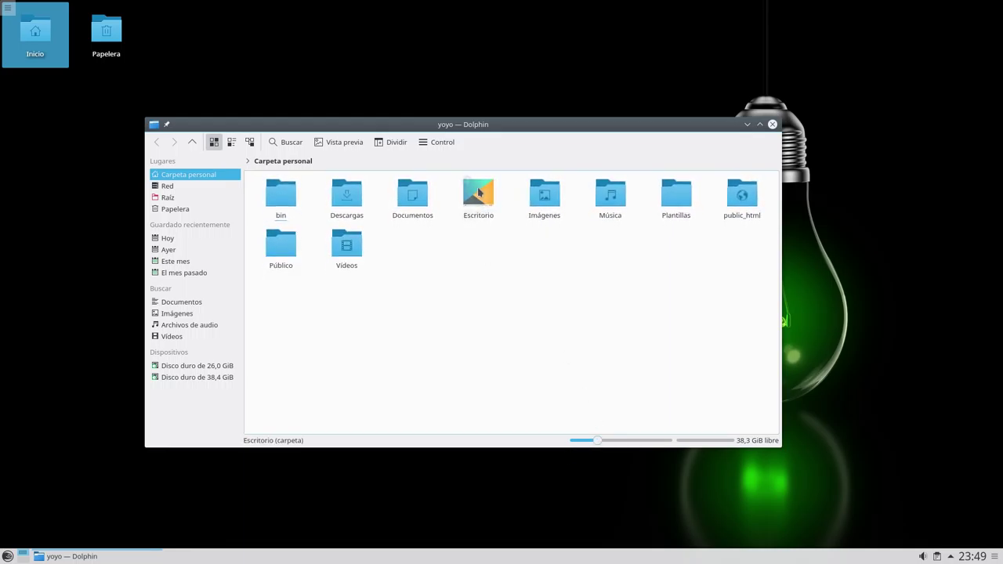
left_click_drag(465, 124, 414, 126)
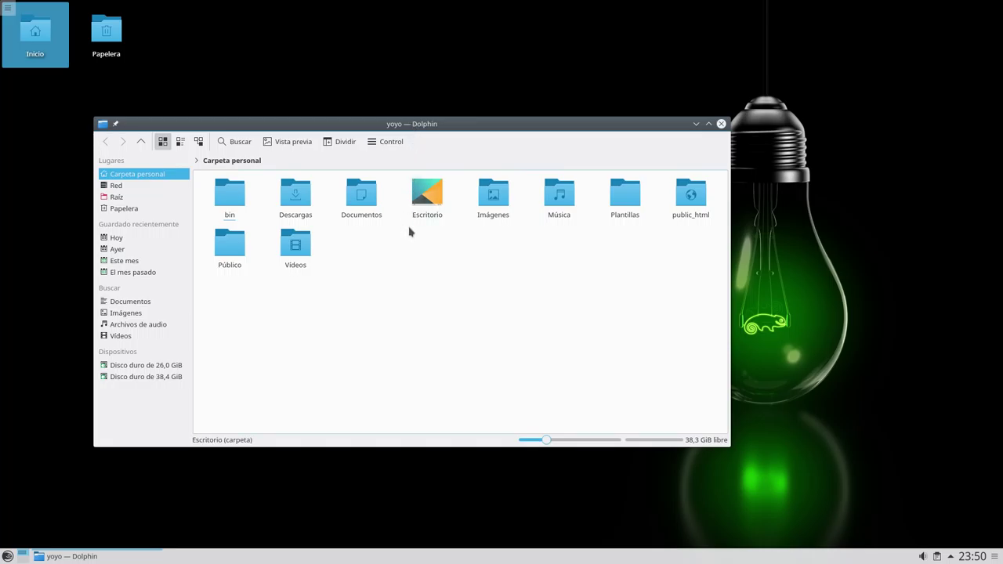
left_click(722, 125)
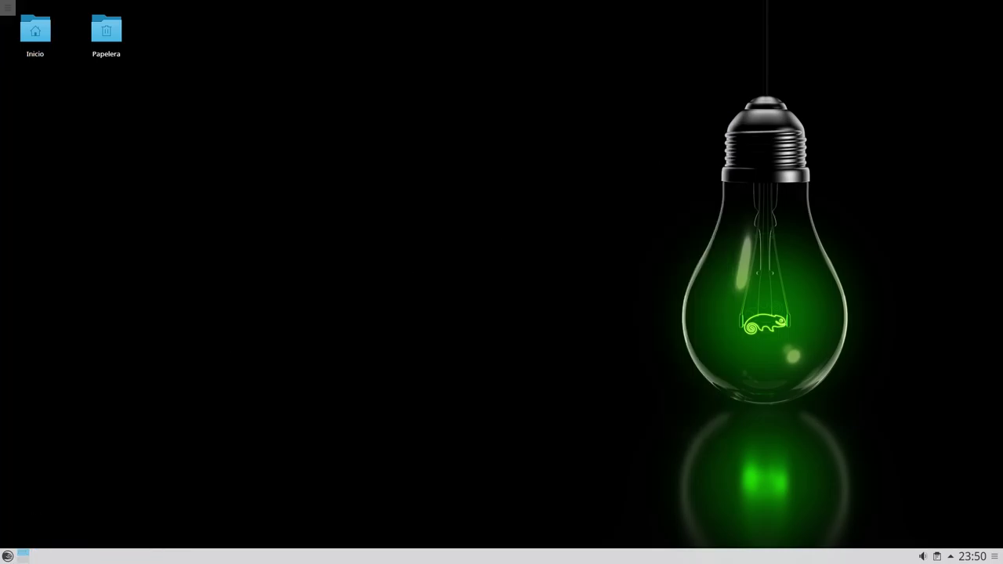
- Open the system Info Center and enlarge and reposition its window to view the full software and hardware information
left_click(7, 556)
mouse_move(50, 447)
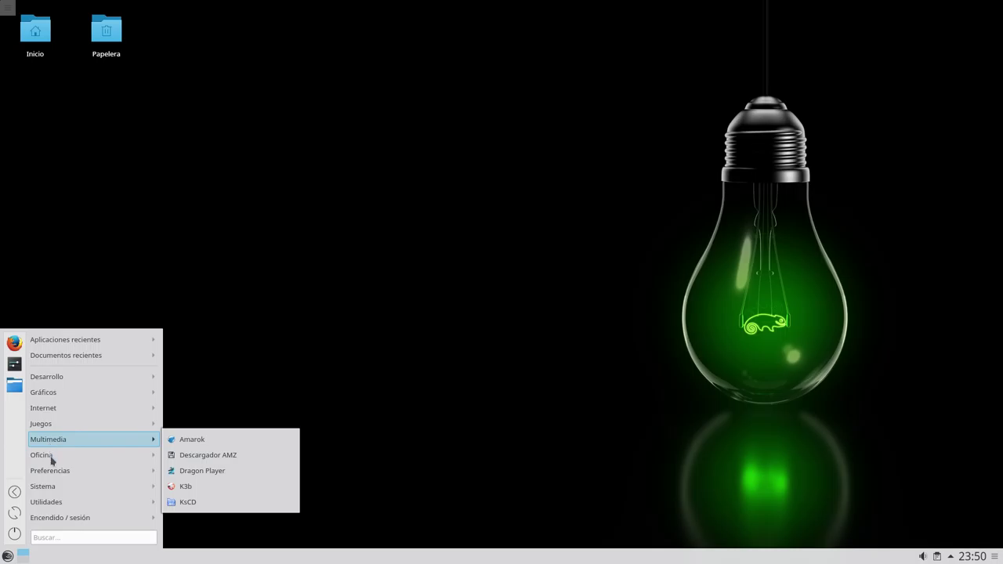
mouse_move(55, 474)
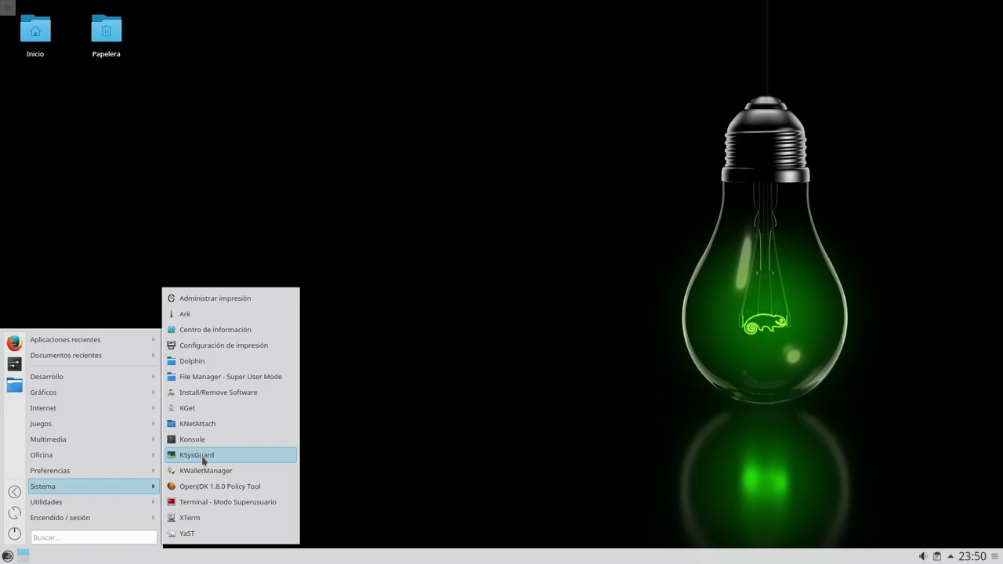
left_click(210, 331)
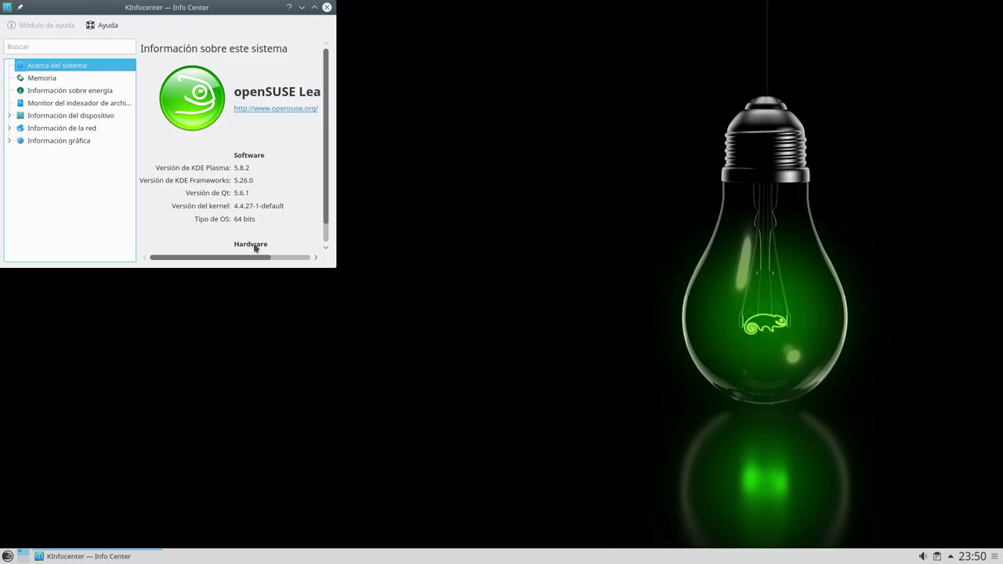
left_click_drag(336, 267, 646, 399)
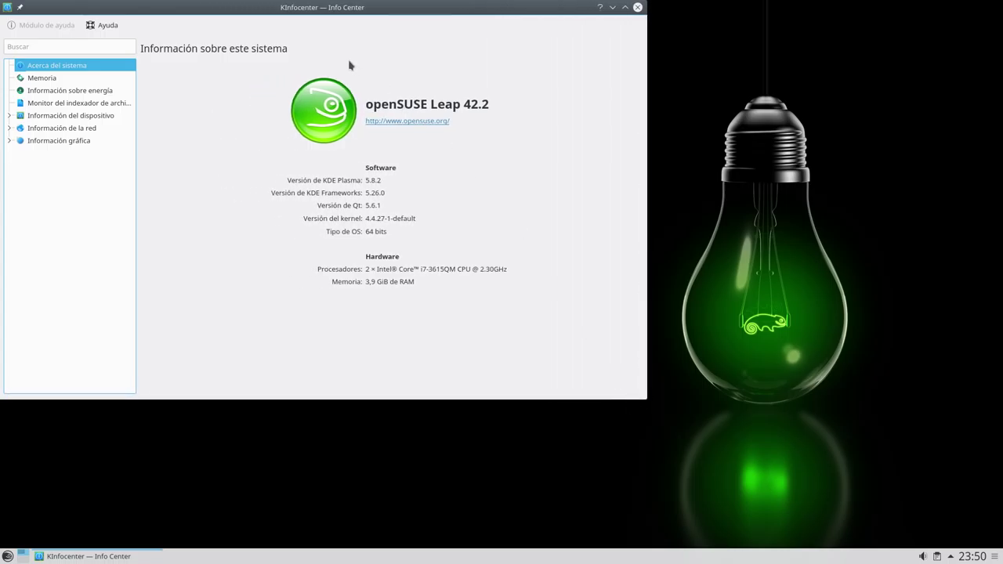
left_click_drag(299, 11, 415, 102)
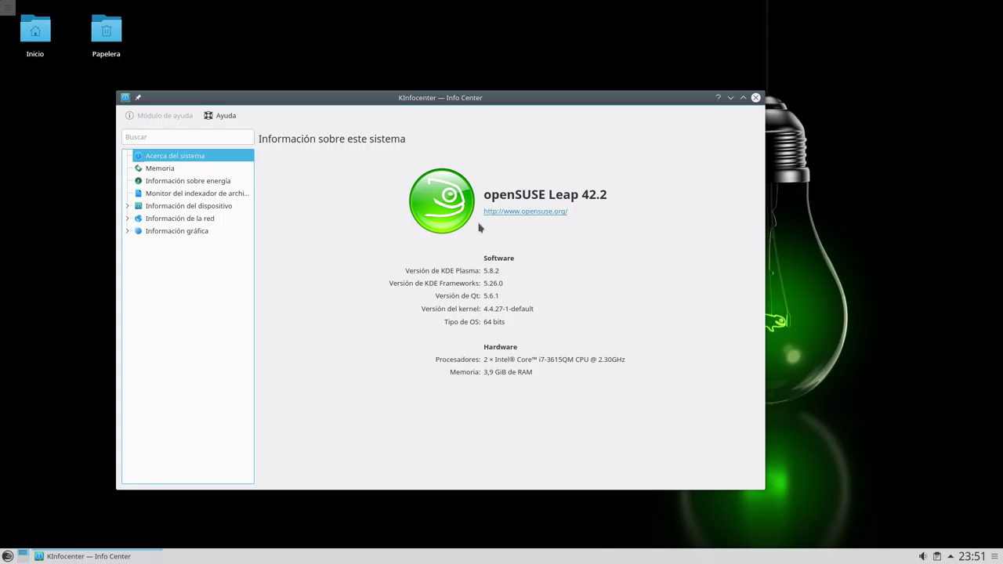
left_click_drag(421, 101, 433, 159)
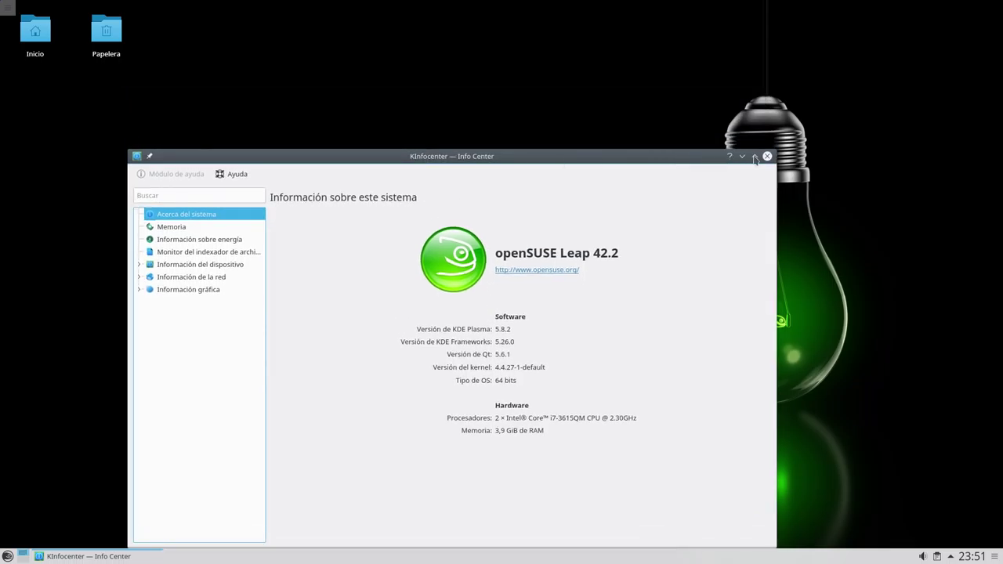
left_click_drag(571, 160, 532, 130)
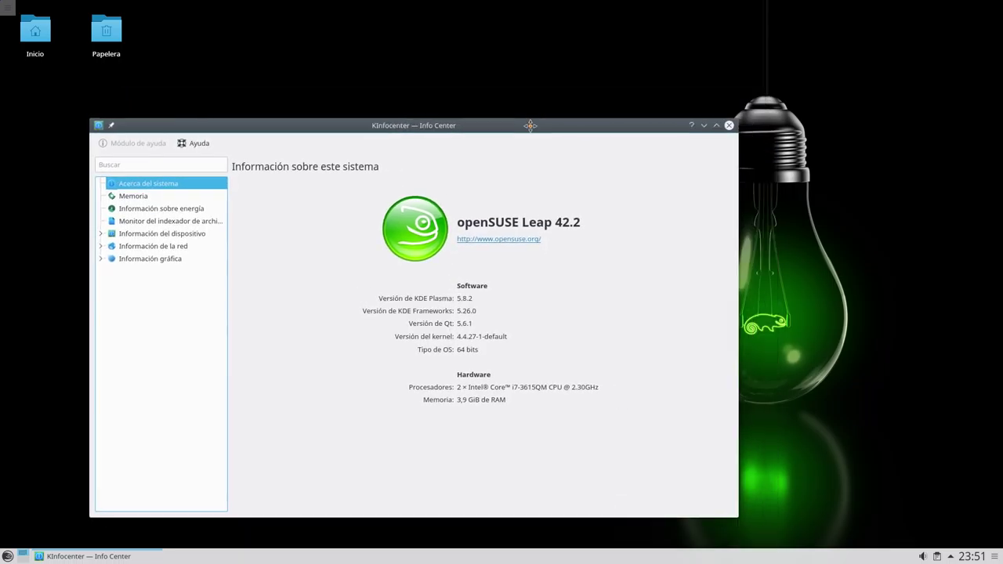
- Open the home folder over the Info Center, reposition it, and close both windows
double_click(35, 35)
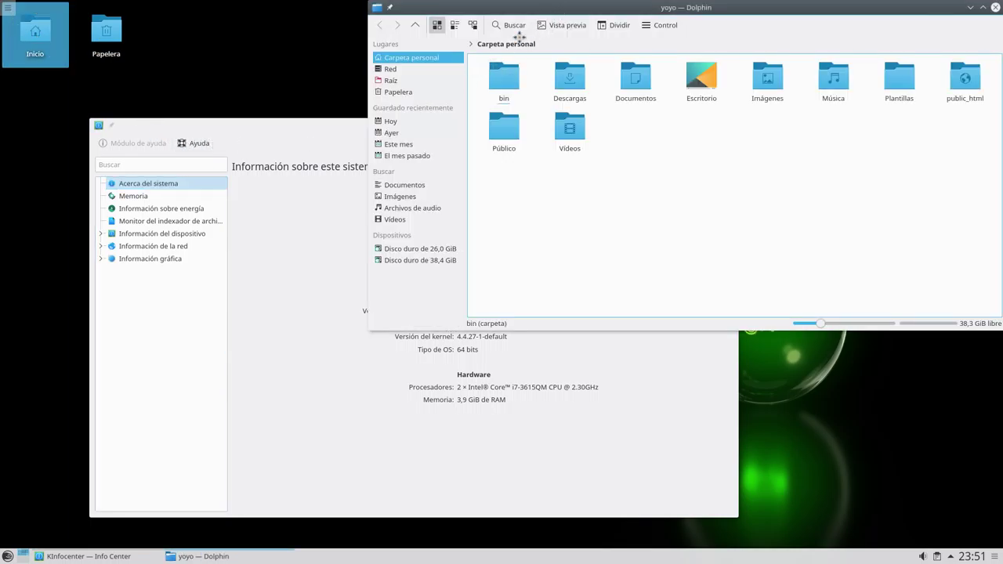
left_click_drag(547, 14, 378, 83)
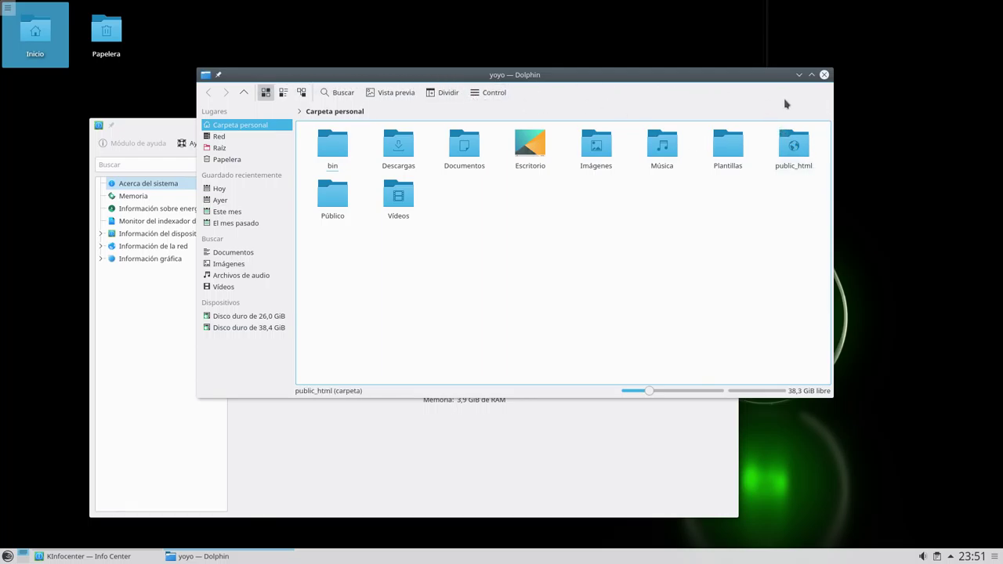
left_click(824, 74)
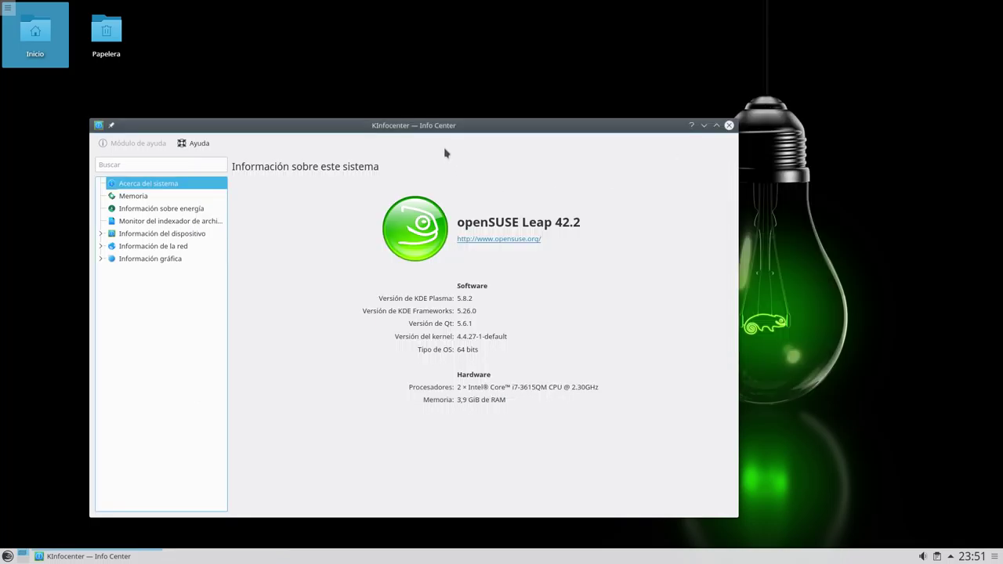
left_click_drag(439, 131, 504, 136)
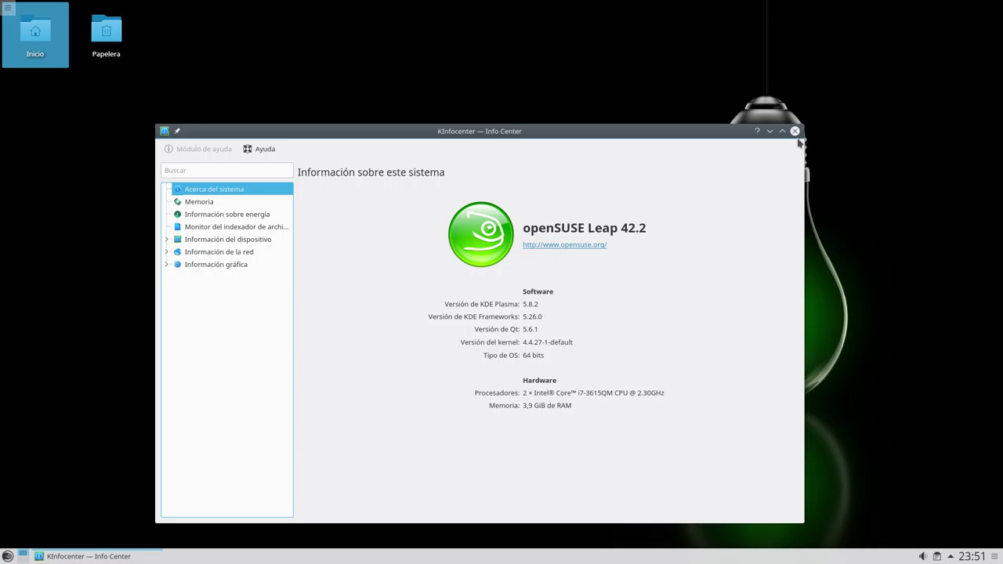
left_click(794, 131)
- Browse the recent, development and graphics applications and launch showFoto
left_click(7, 556)
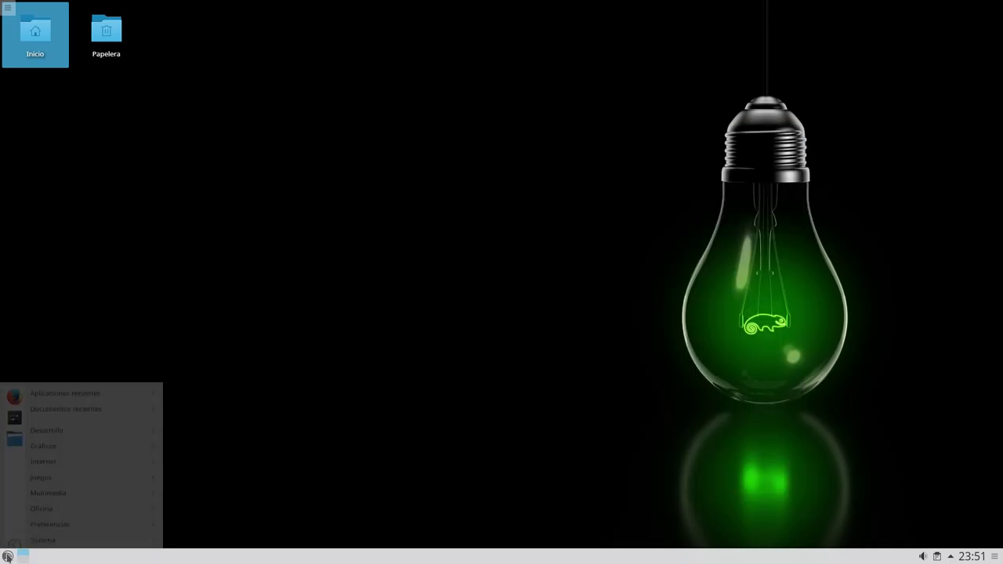
mouse_move(57, 473)
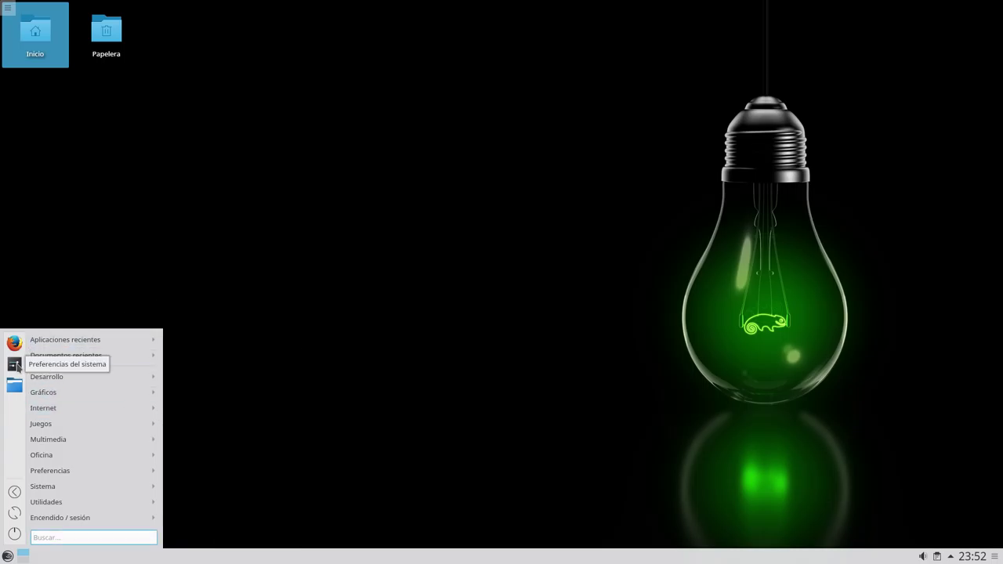
mouse_move(61, 343)
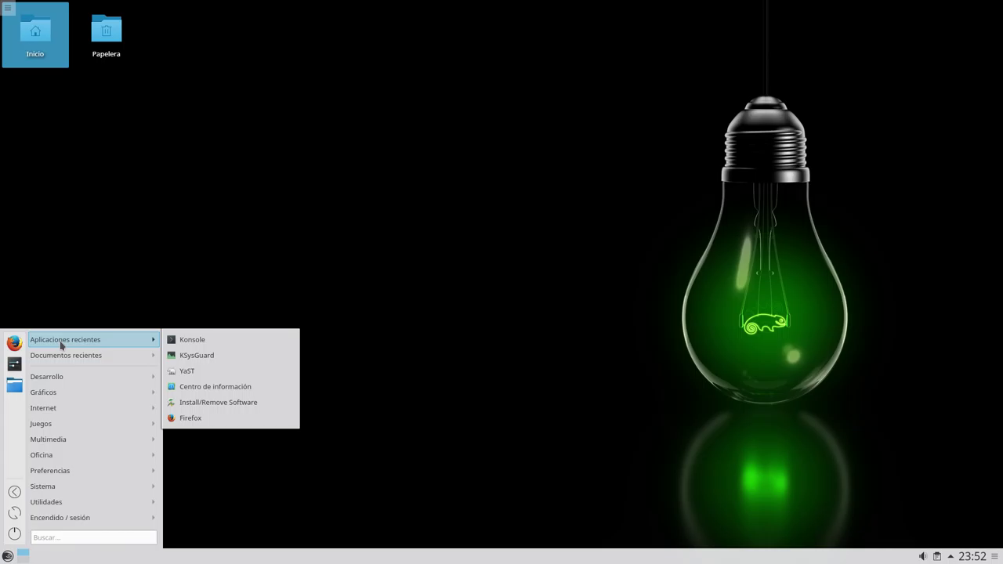
mouse_move(62, 381)
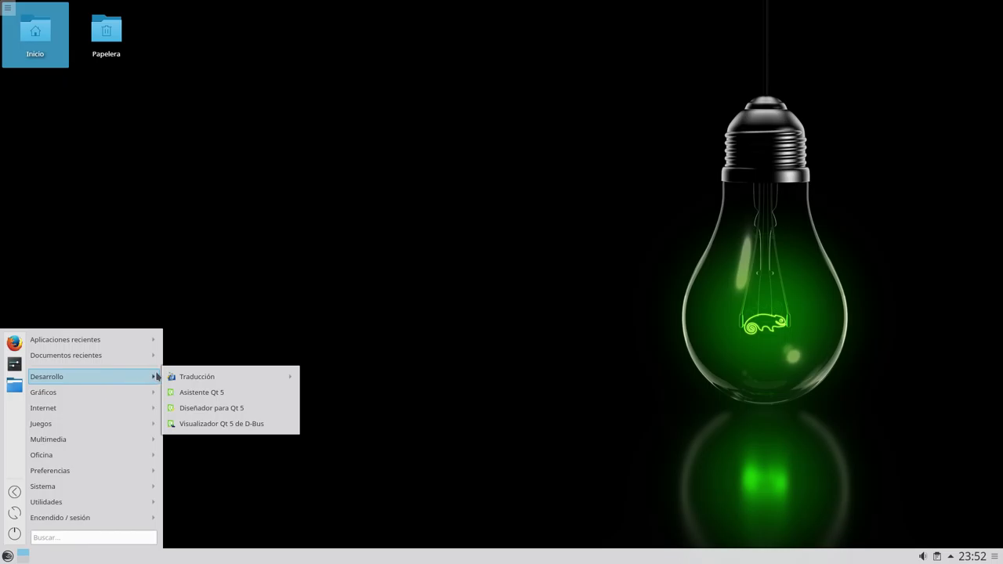
mouse_move(224, 375)
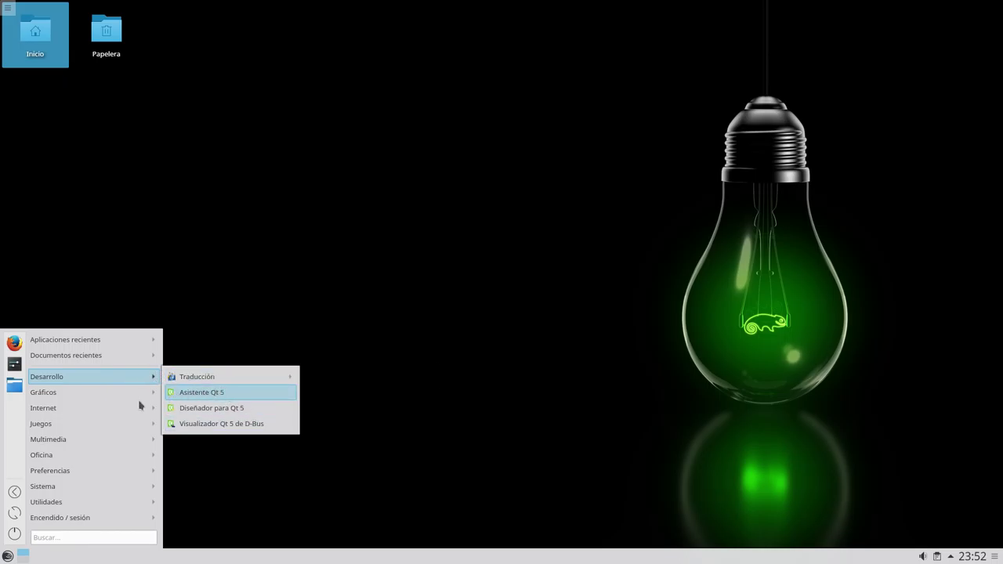
mouse_move(78, 400)
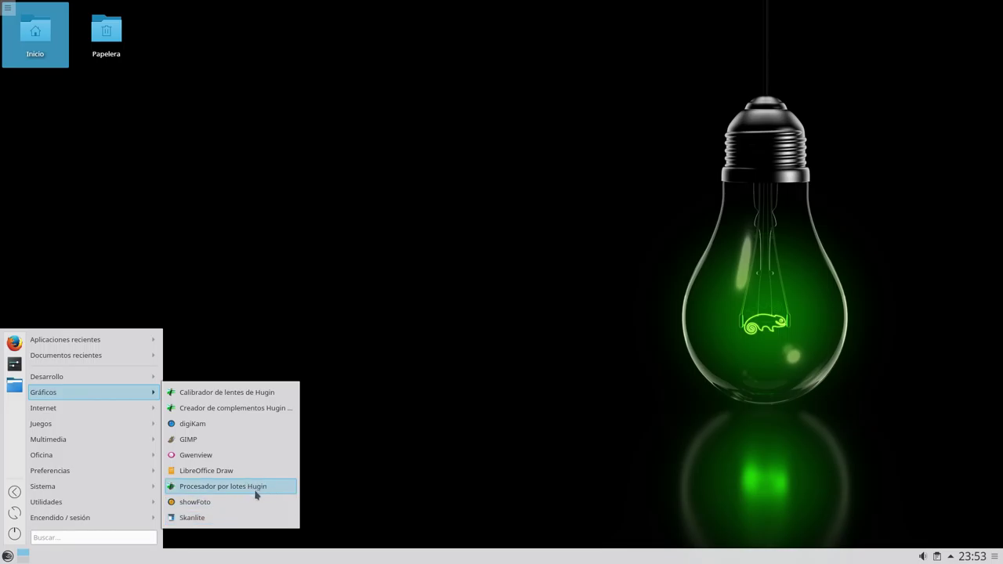
left_click(206, 506)
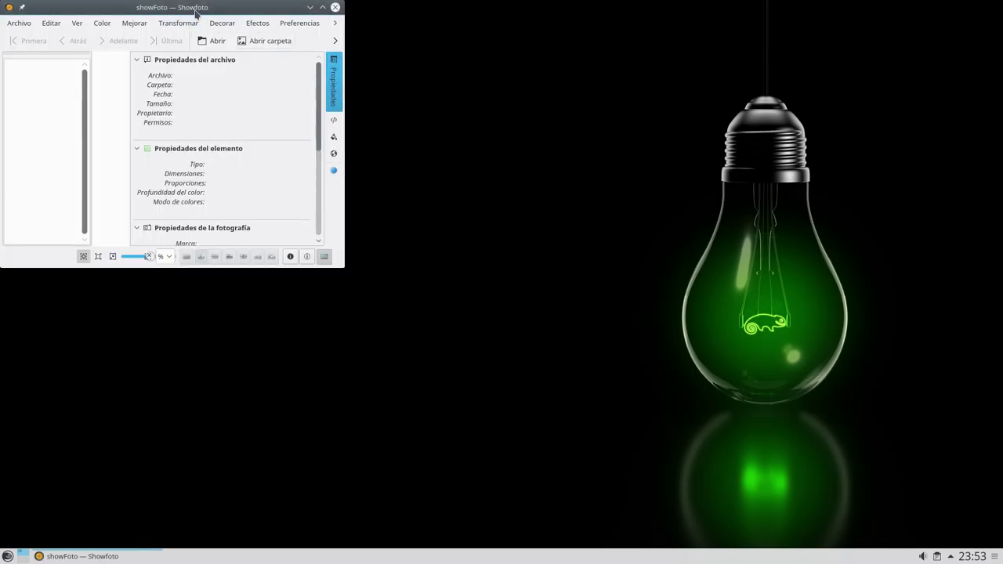
- Enlarge the showFoto window until the file, item and photograph property sections show, and place it near the screen's centre
left_click_drag(196, 11, 297, 62)
left_click_drag(443, 318, 849, 449)
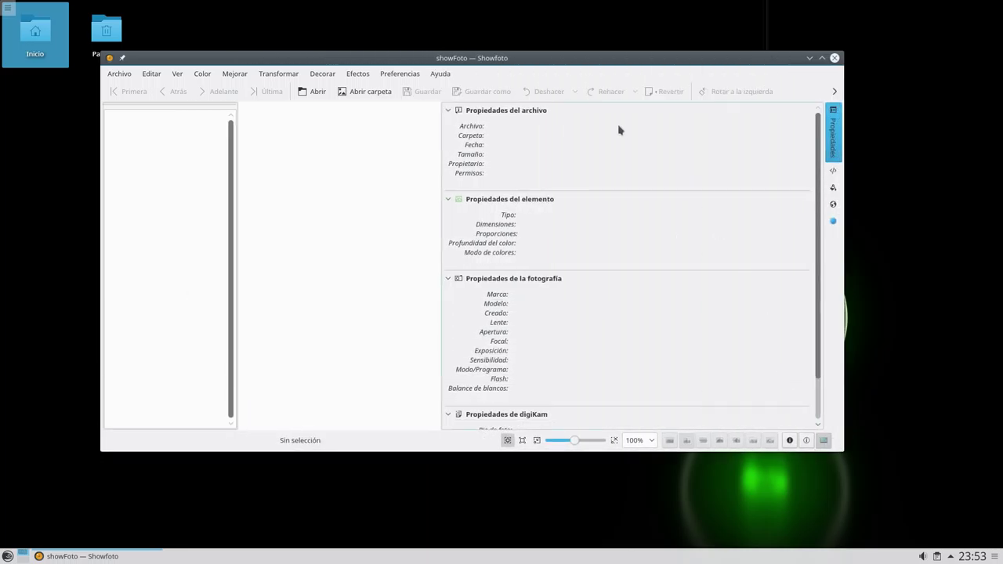
left_click_drag(523, 61, 576, 78)
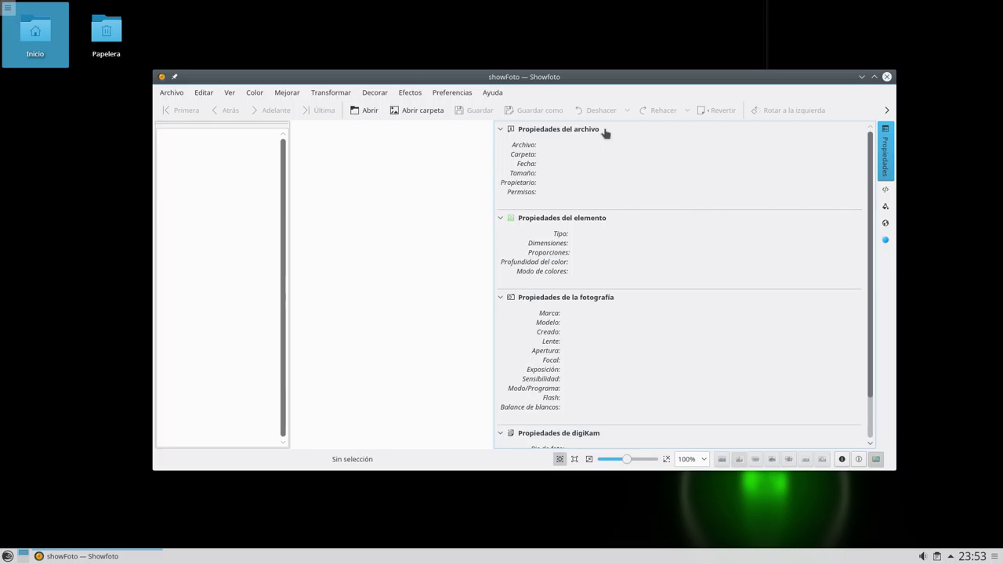
- Close showFoto, then launch the Kopete messenger from the Internet applications
left_click(886, 76)
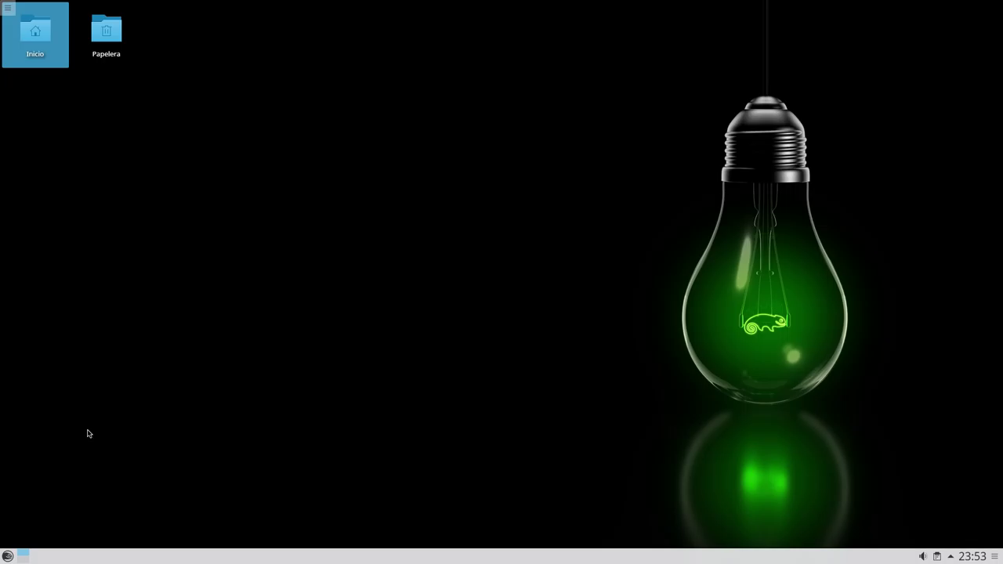
left_click(7, 556)
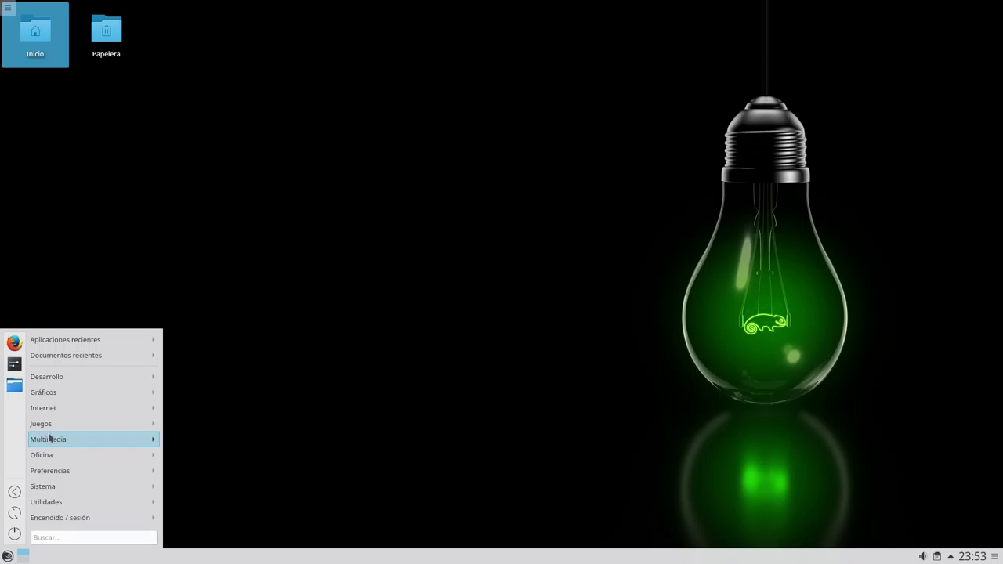
mouse_move(52, 413)
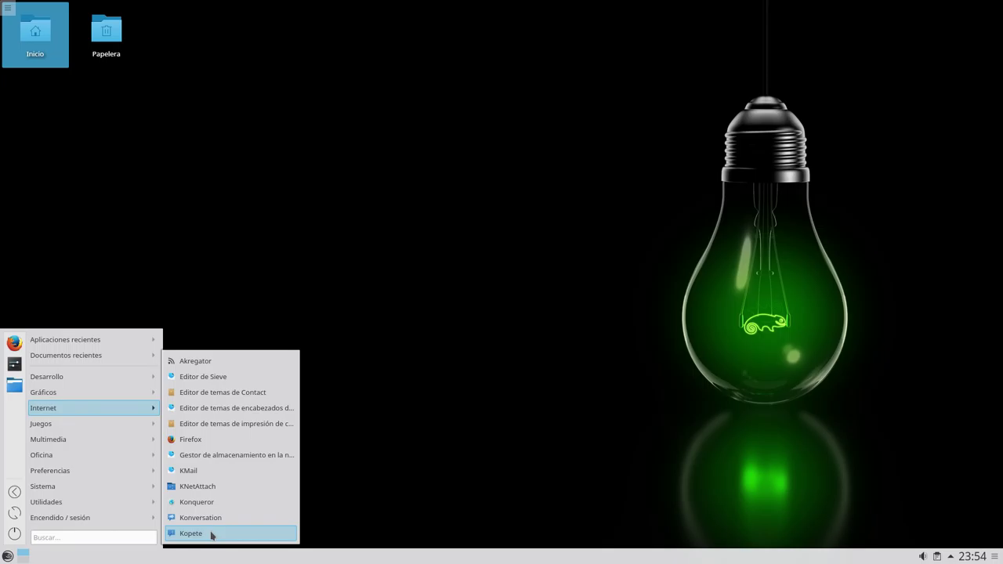
left_click(211, 535)
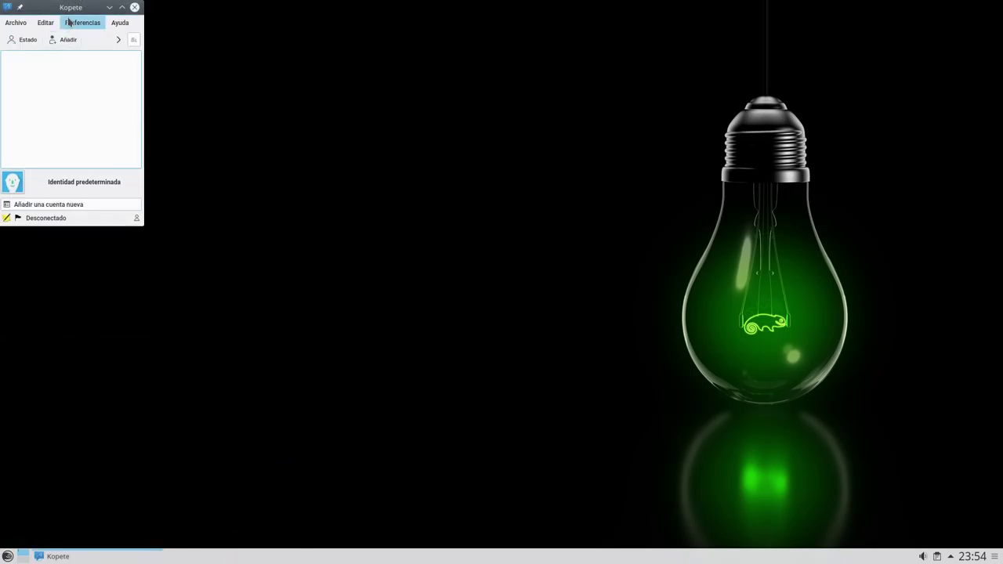
- Move the Kopete window away from the screen corner, close it and accept the system tray notice
left_click_drag(71, 11, 240, 74)
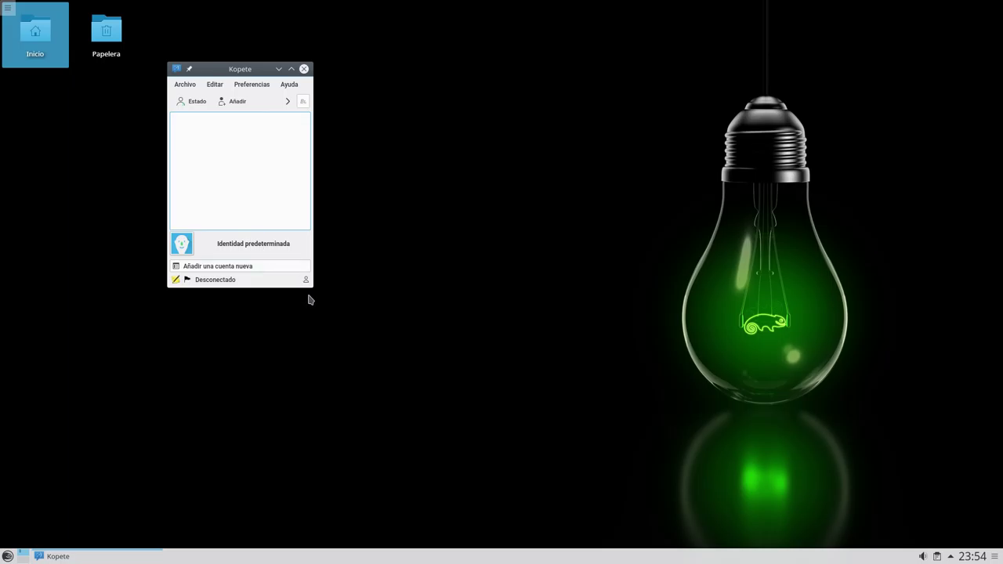
left_click(304, 70)
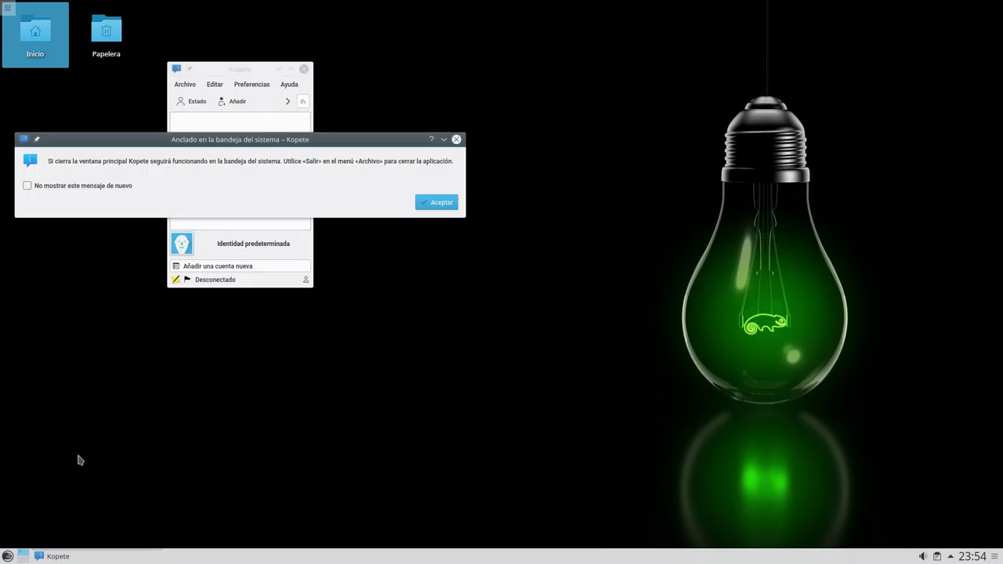
left_click(427, 203)
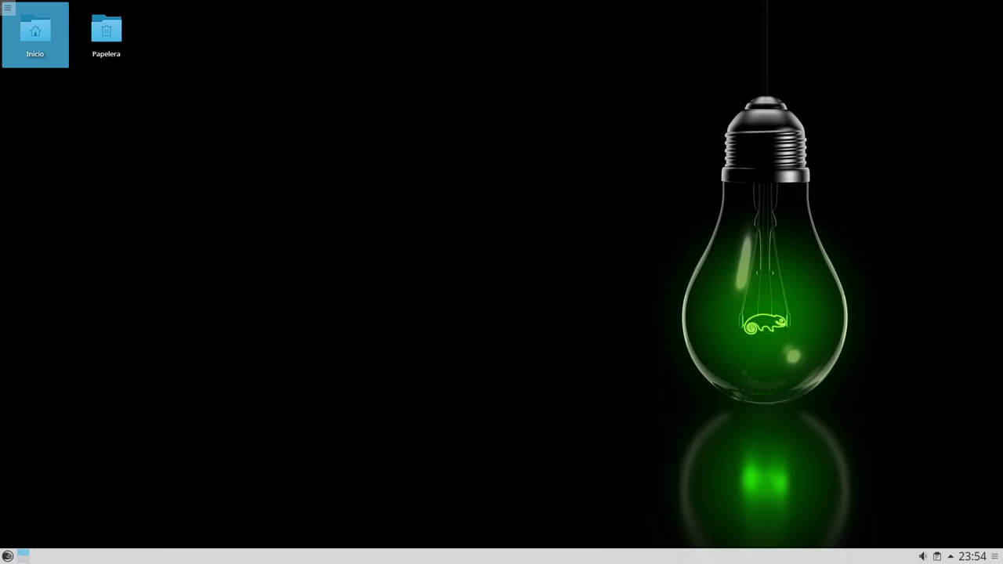
- Browse the application categories and launch Install/Remove Software, authorising it with the root password
left_click(8, 556)
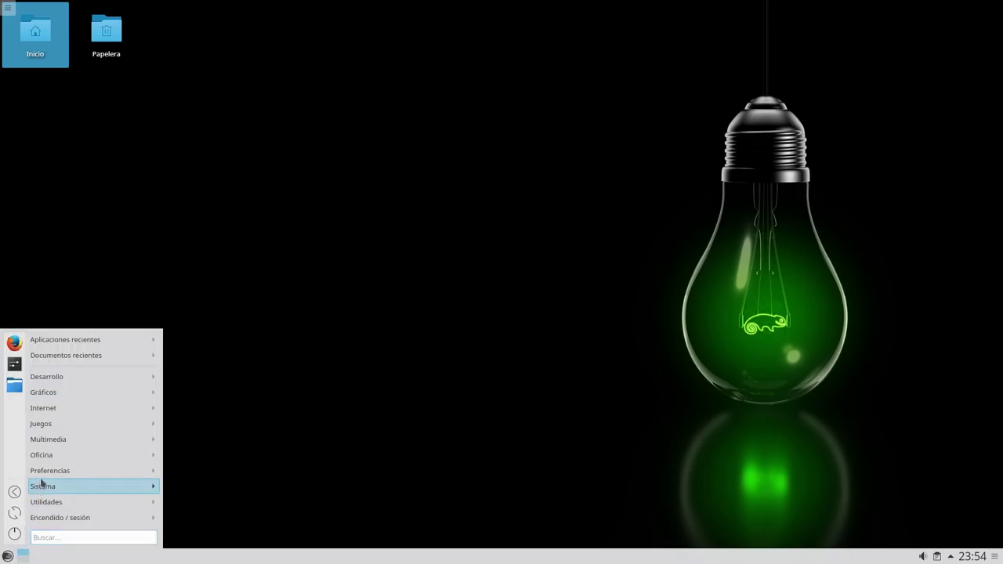
mouse_move(43, 467)
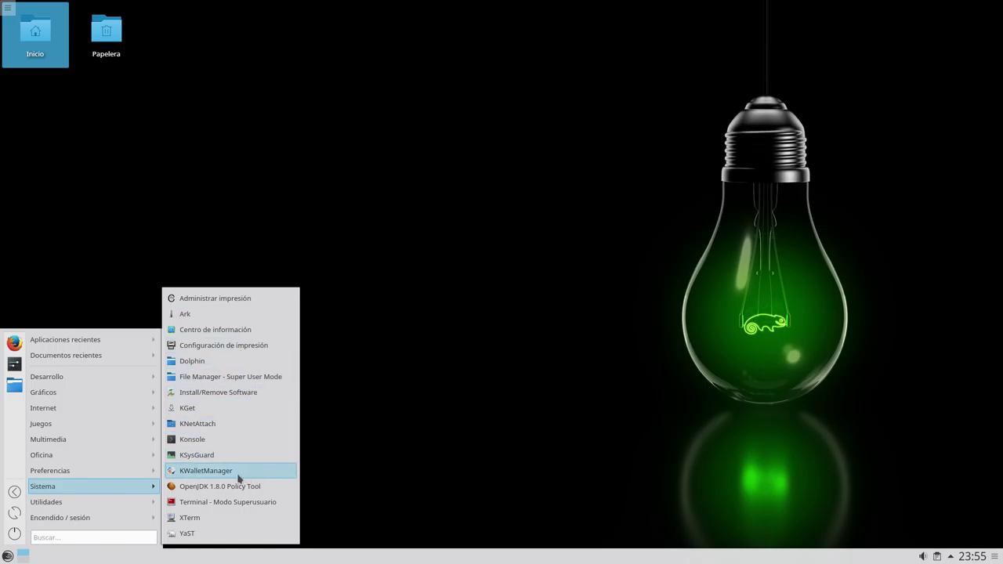
left_click(200, 393)
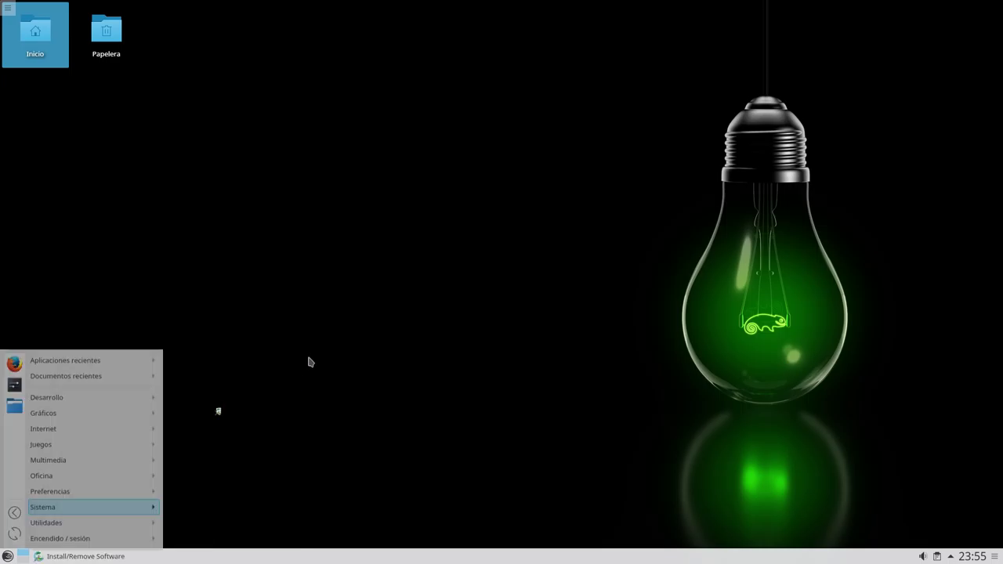
type("••••••••")
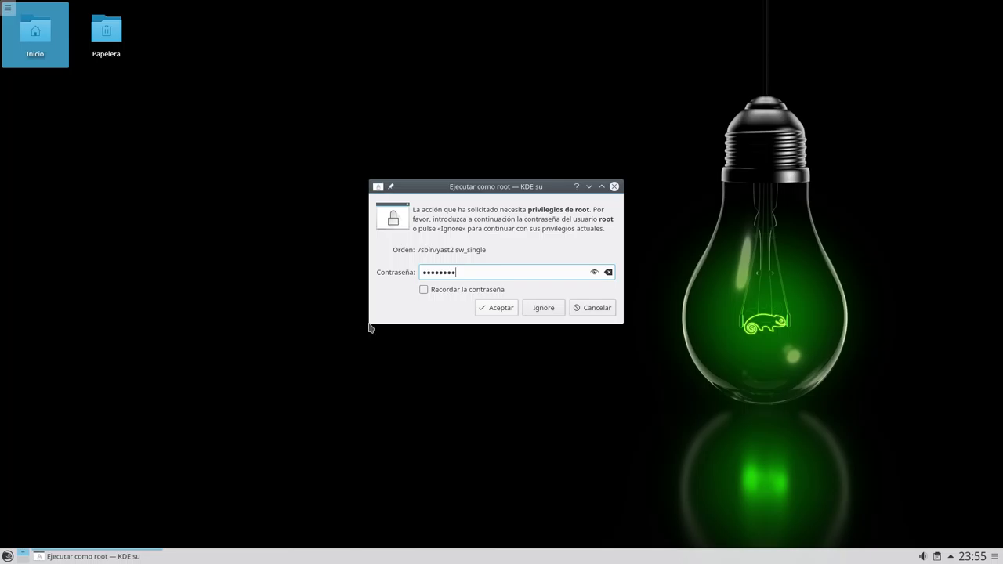
key("Return")
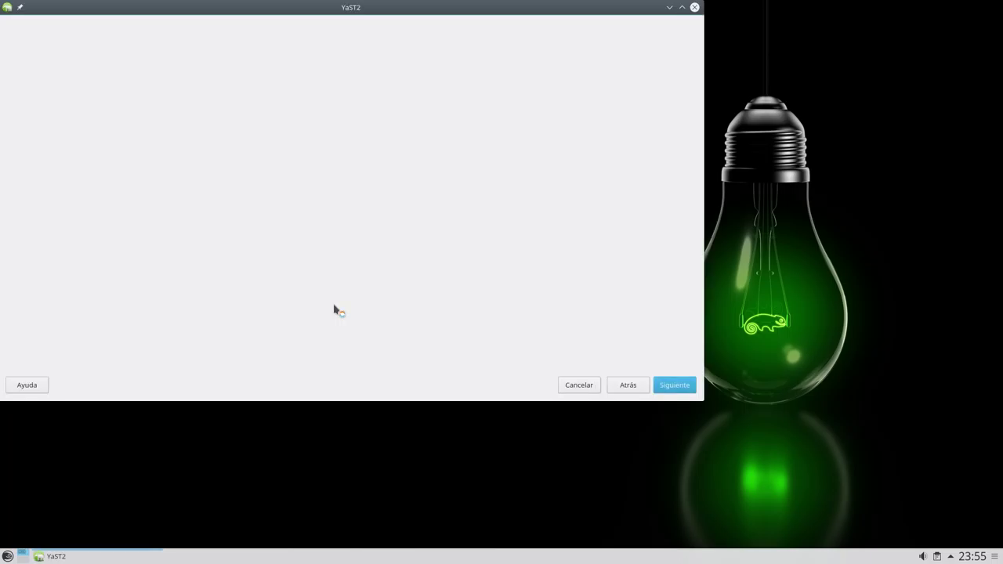
- Move the YaST2 window towards the screen's centre and search the packages for deadbeef
left_click_drag(348, 11, 459, 47)
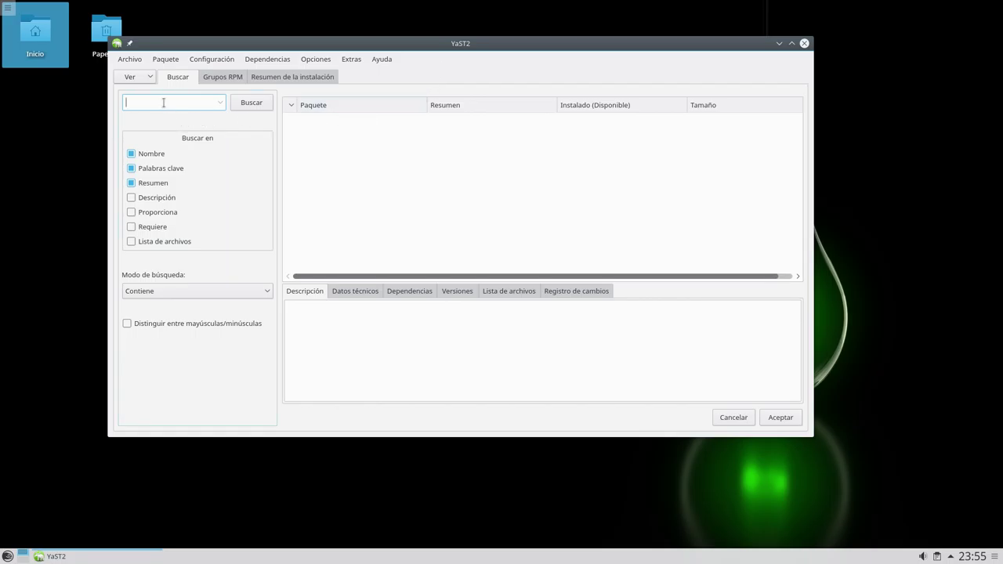
type("deadbeef")
key("Return")
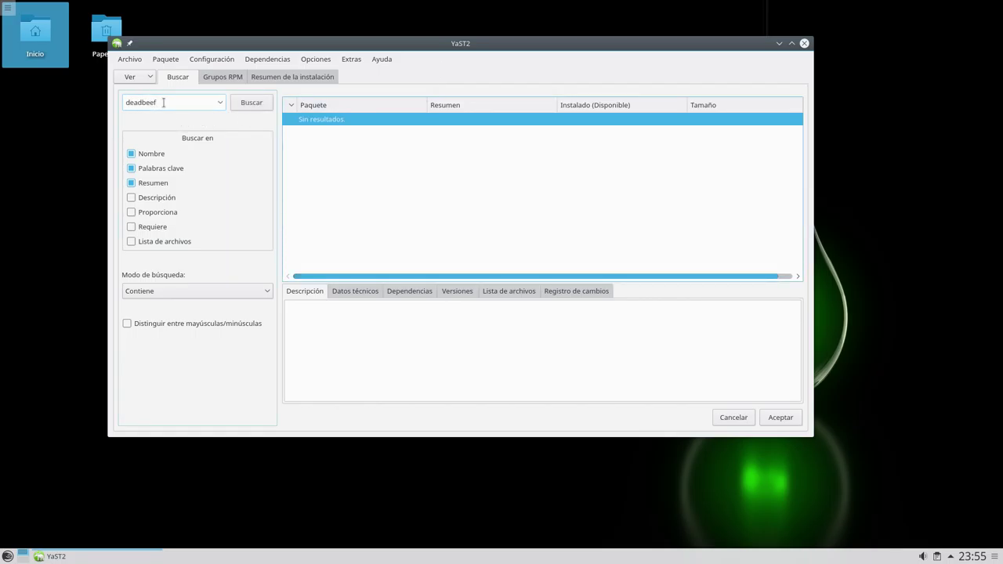
- Search the packages for inxi and select the inxi entry to view its description
left_click(163, 102)
key("BackSpace")
key("BackSpace")
key("BackSpace")
key("BackSpace")
key("BackSpace")
key("BackSpace")
key("BackSpace")
type("inxi")
key("Return")
left_click(405, 119)
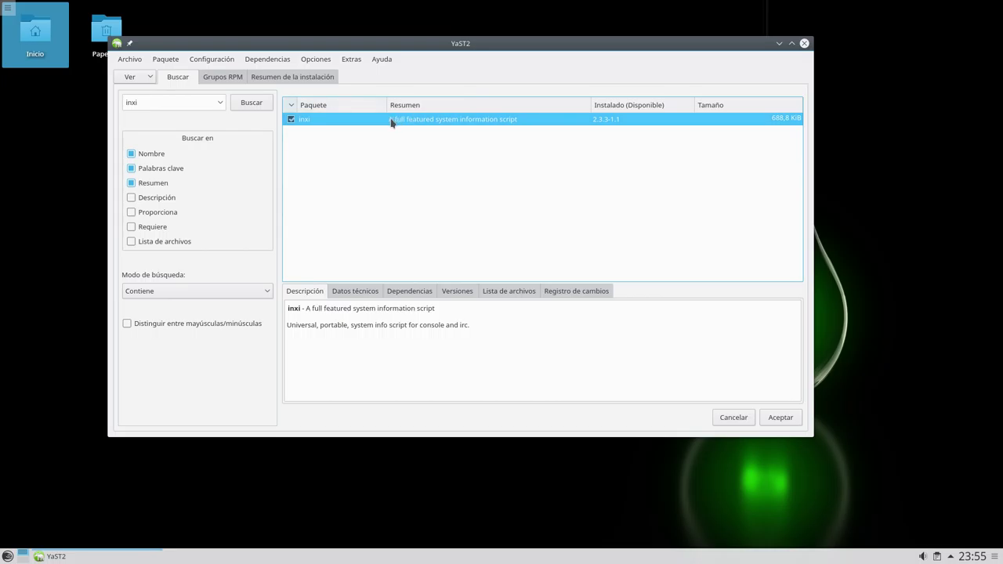
- Search the packages for ffmpeg and mark the ffmpeg package for installation
left_click(180, 104)
key("BackSpace")
key("BackSpace")
key("BackSpace")
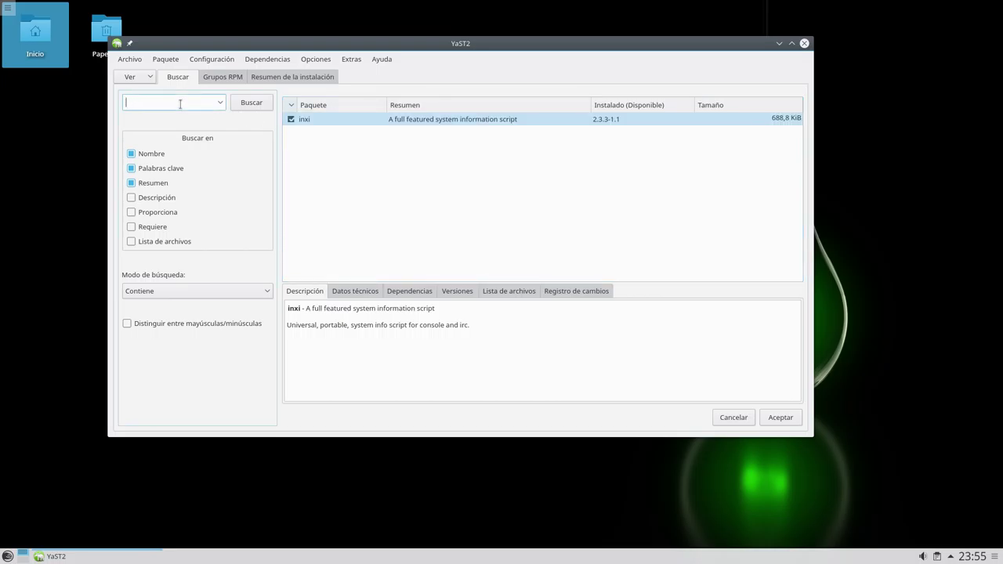
type("ffmpeg")
key("Return")
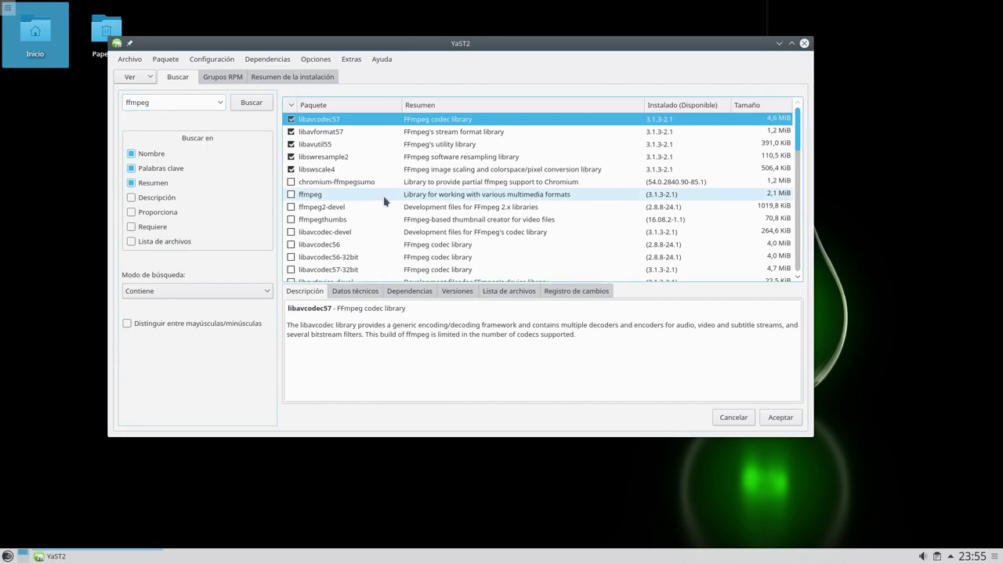
left_click(292, 195)
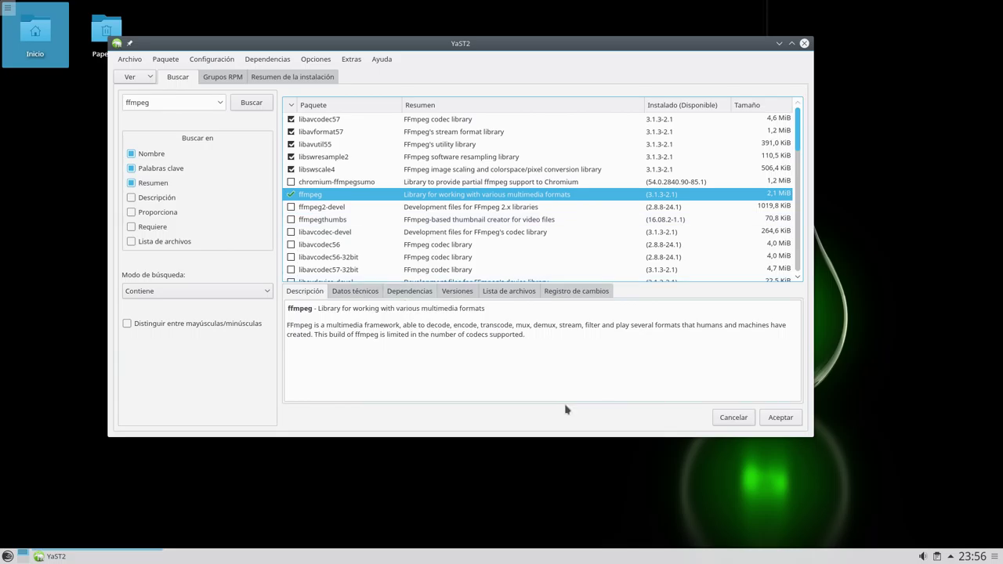
- Install ffmpeg with its automatic dependency changes, return to the package manager and leave it
left_click(780, 418)
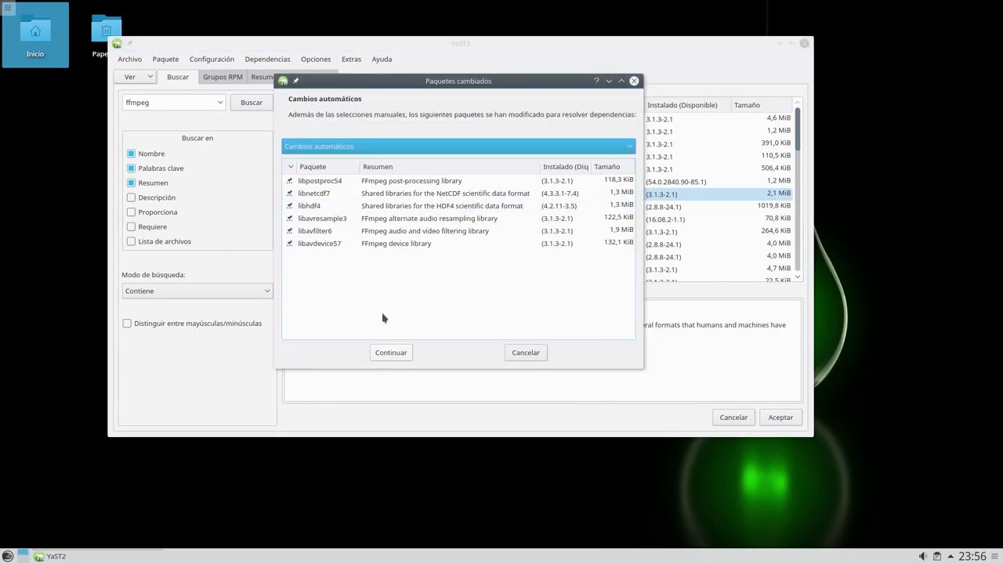
left_click(391, 354)
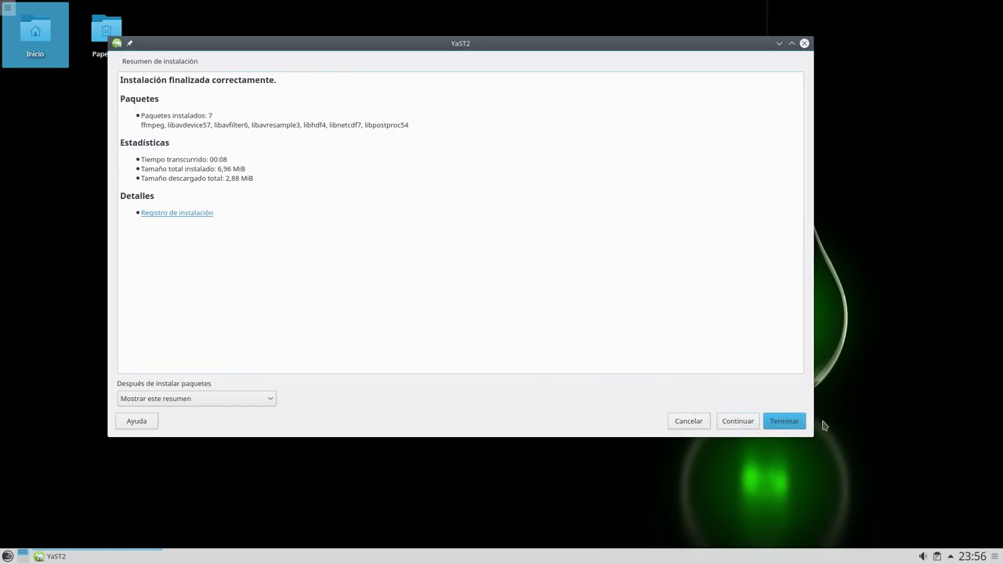
left_click(743, 422)
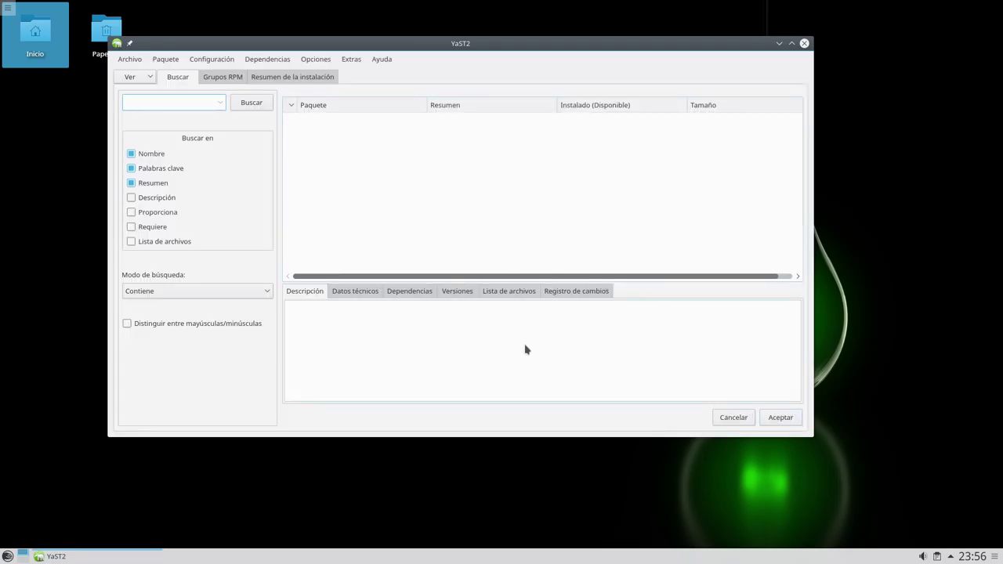
left_click(781, 417)
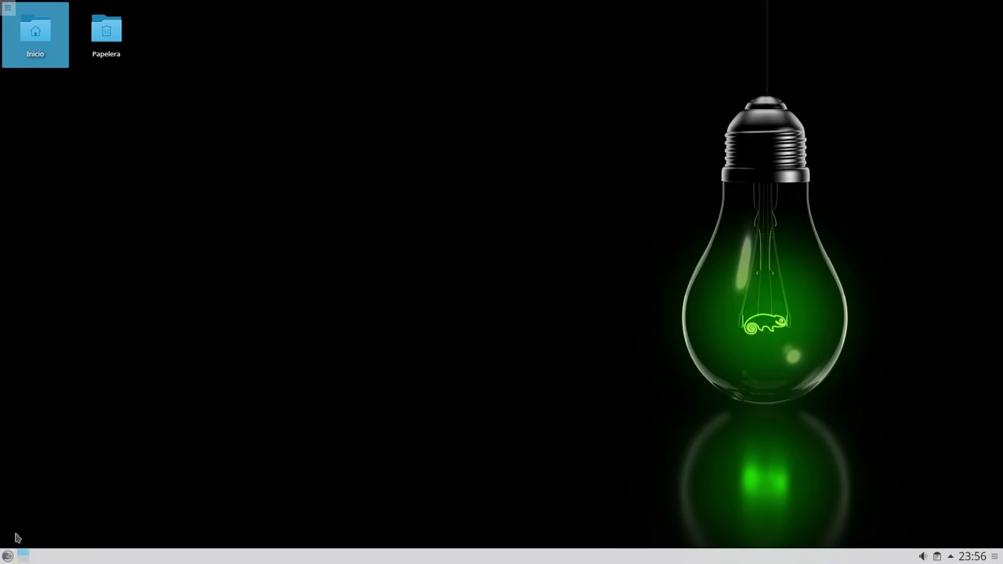
- Launch Konsole from the system applications and move its window towards the screen's centre
left_click(8, 556)
mouse_move(46, 470)
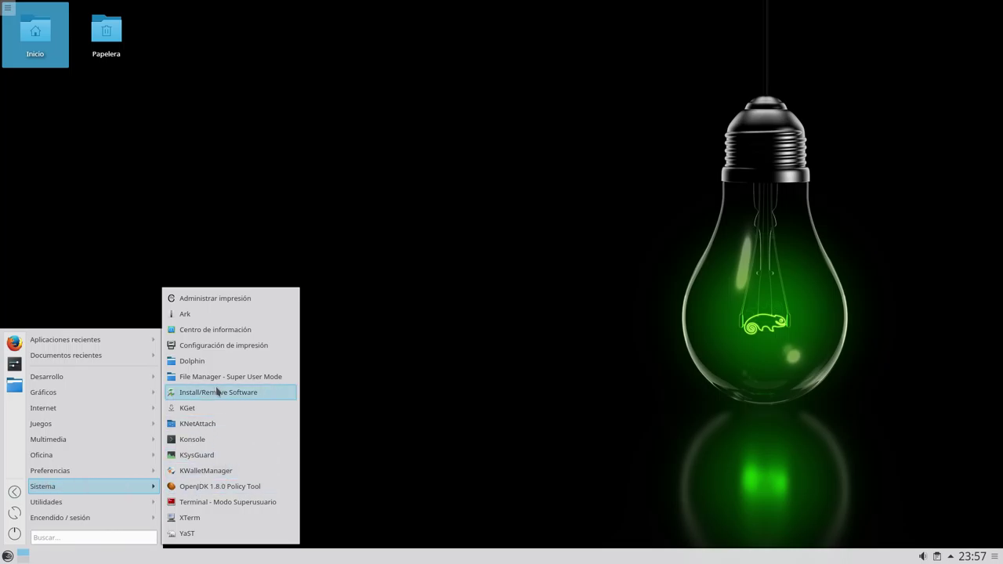
left_click(213, 442)
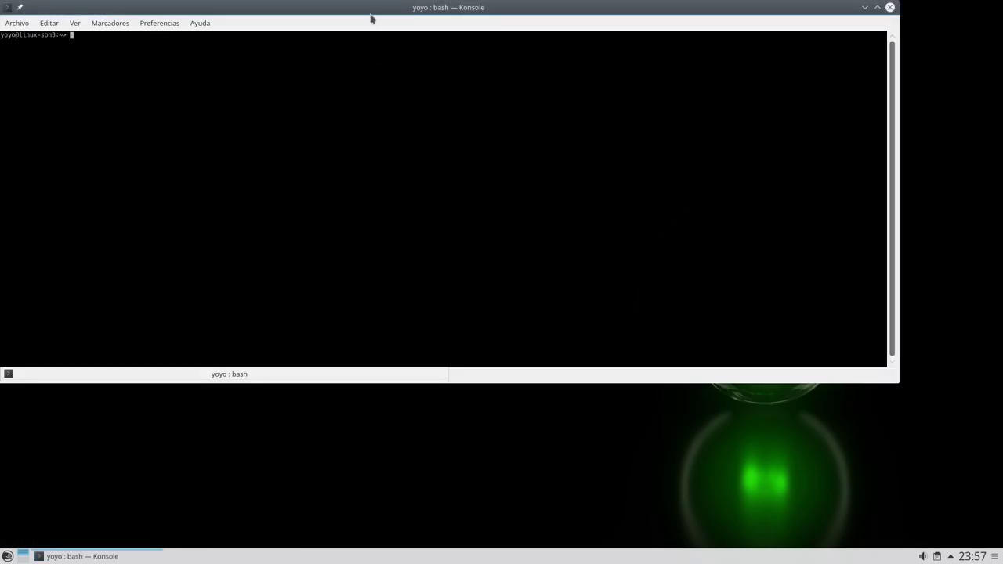
left_click(414, 72)
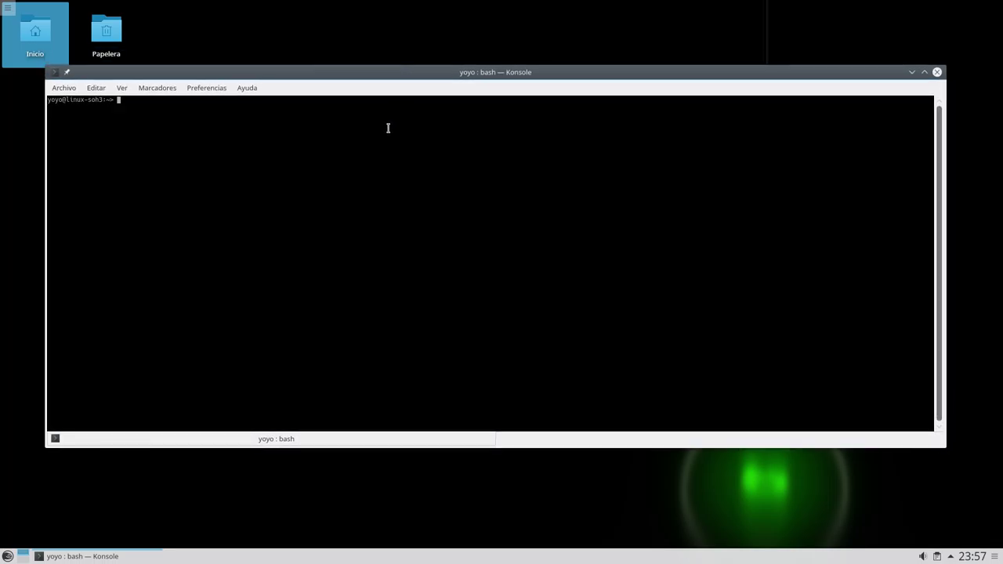
- Run inxi -S in the terminal, highlight its system information output and close Konsole
type("inxi -S")
key("Return")
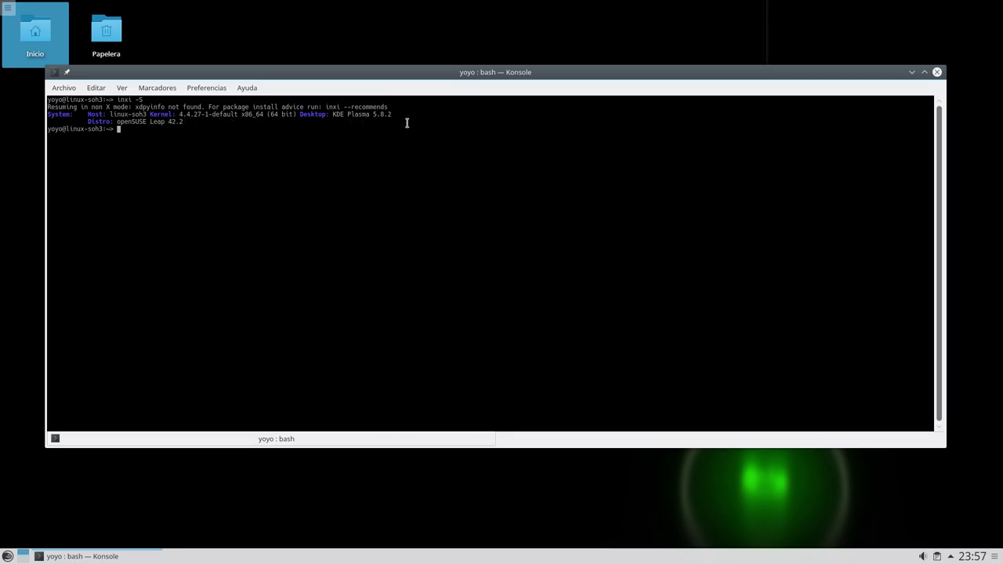
left_click_drag(283, 140, 45, 94)
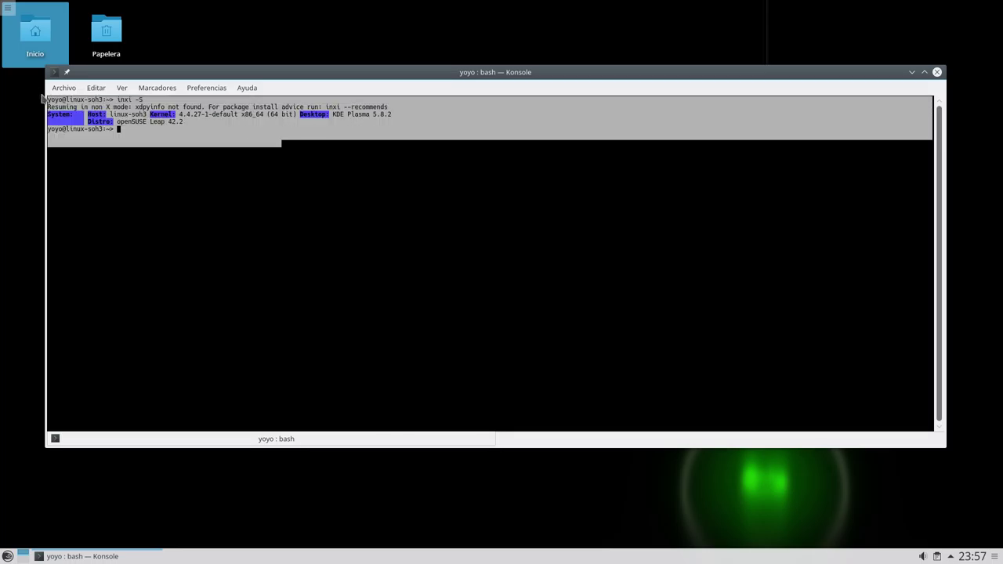
left_click(936, 72)
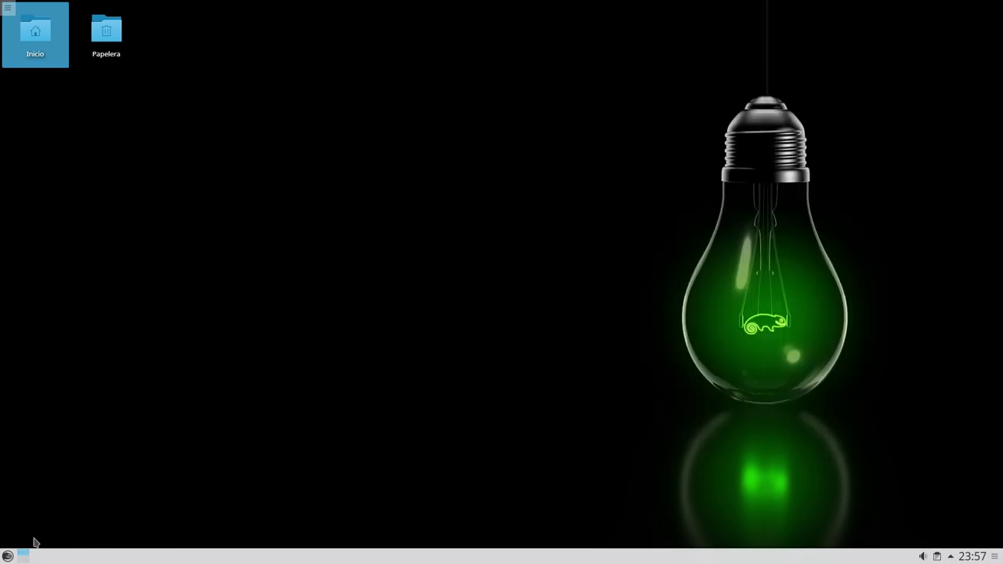
- Launch KSysGuard from the system applications and move its window away from the screen corner
left_click(7, 556)
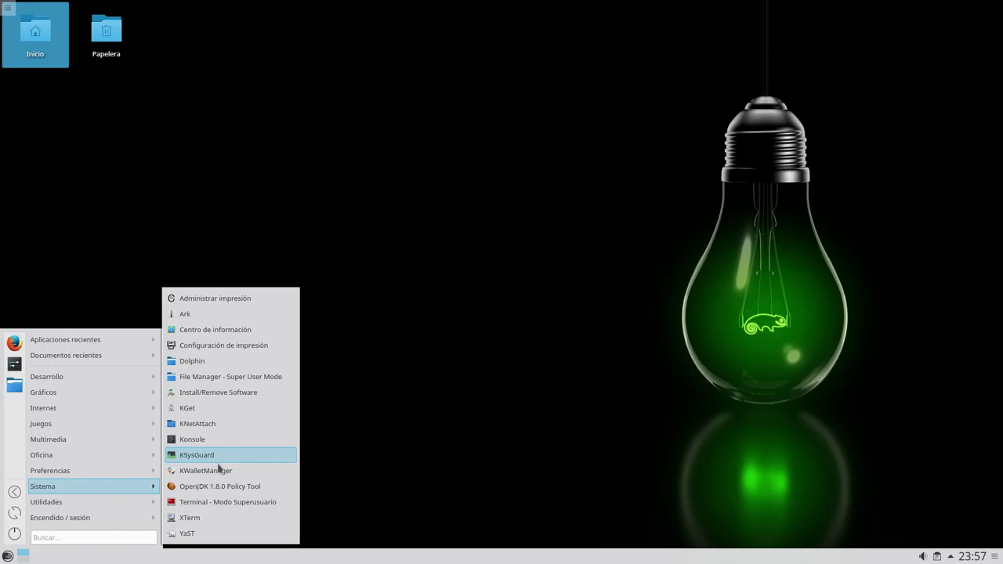
left_click(226, 456)
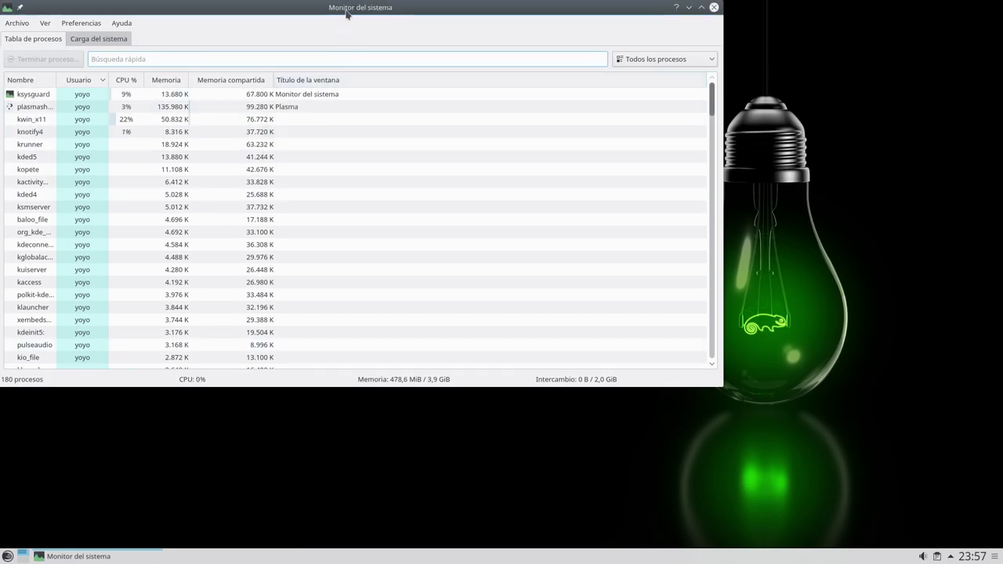
left_click_drag(349, 11, 394, 79)
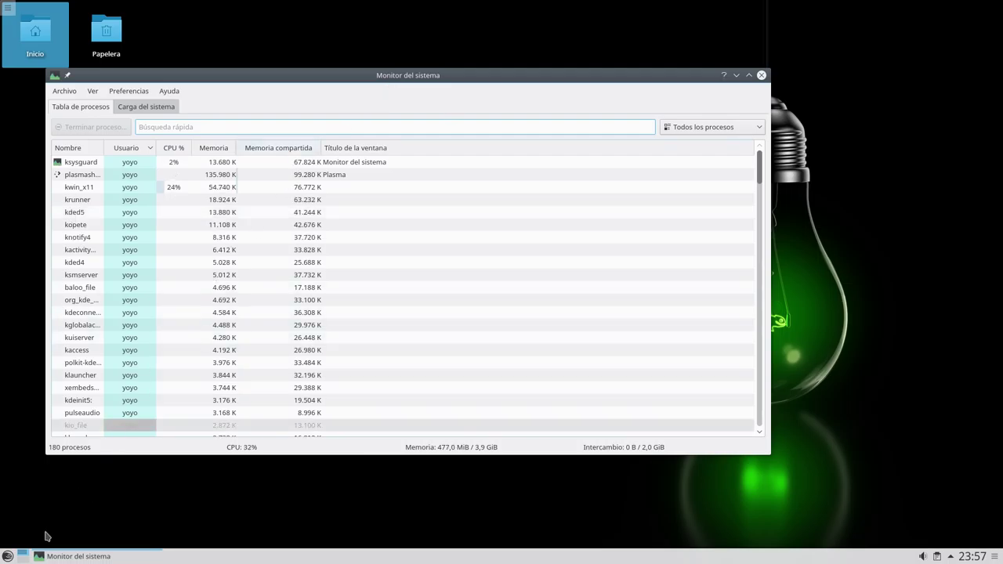
left_click(7, 556)
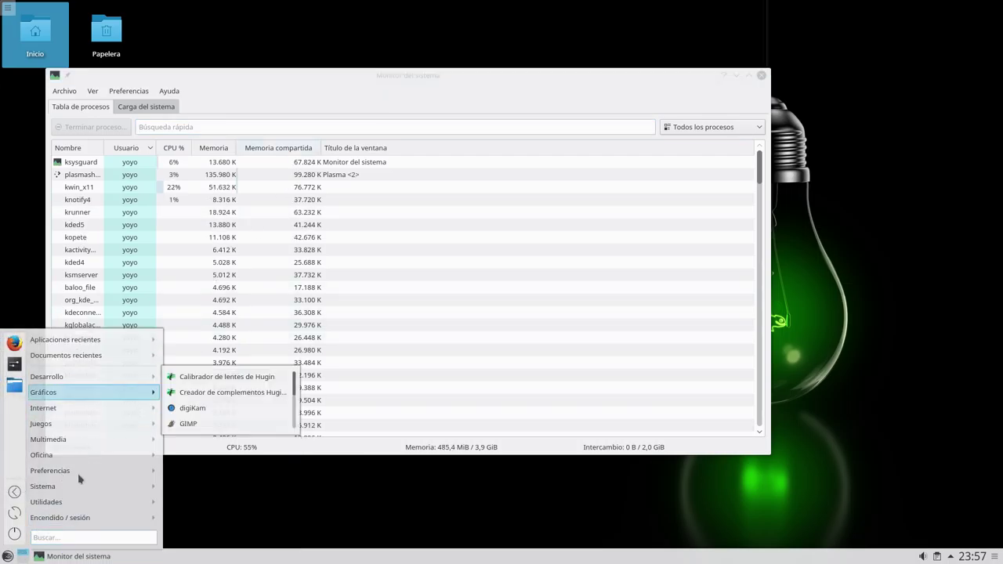
mouse_move(71, 490)
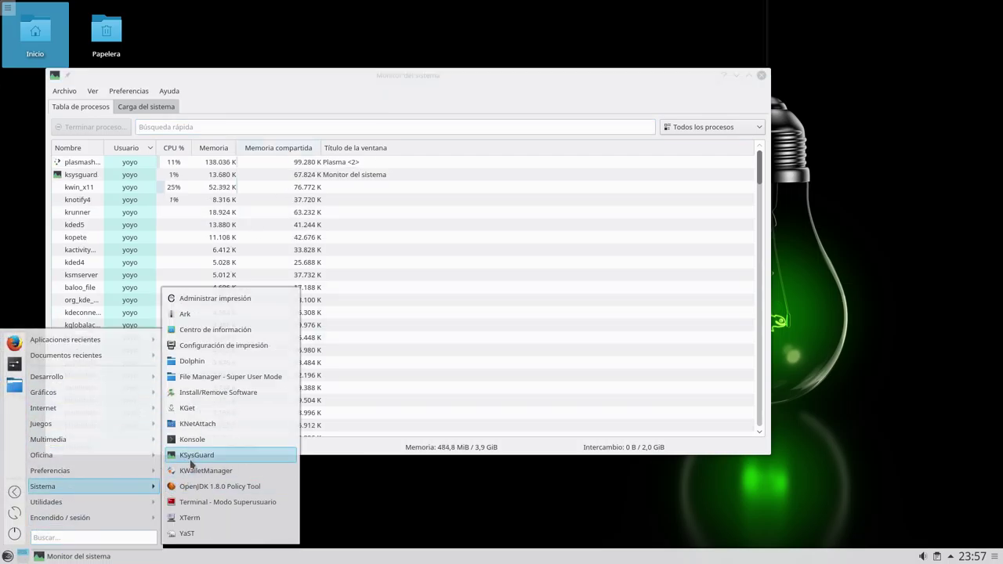
left_click(291, 85)
- Move the System Monitor towards the screen's centre and examine the CPU, memory and network history graphs
left_click_drag(364, 96, 448, 115)
left_click(239, 127)
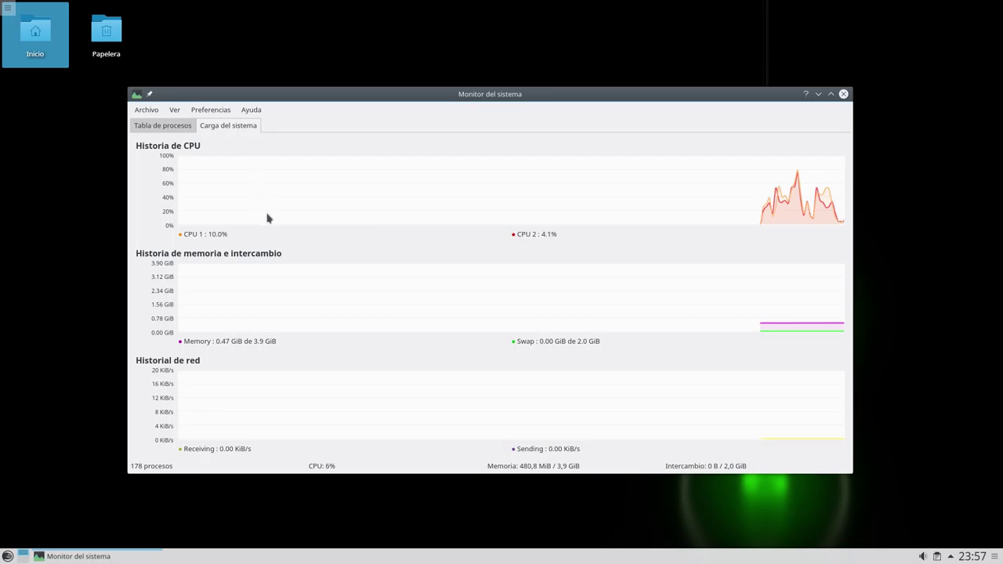
mouse_move(267, 218)
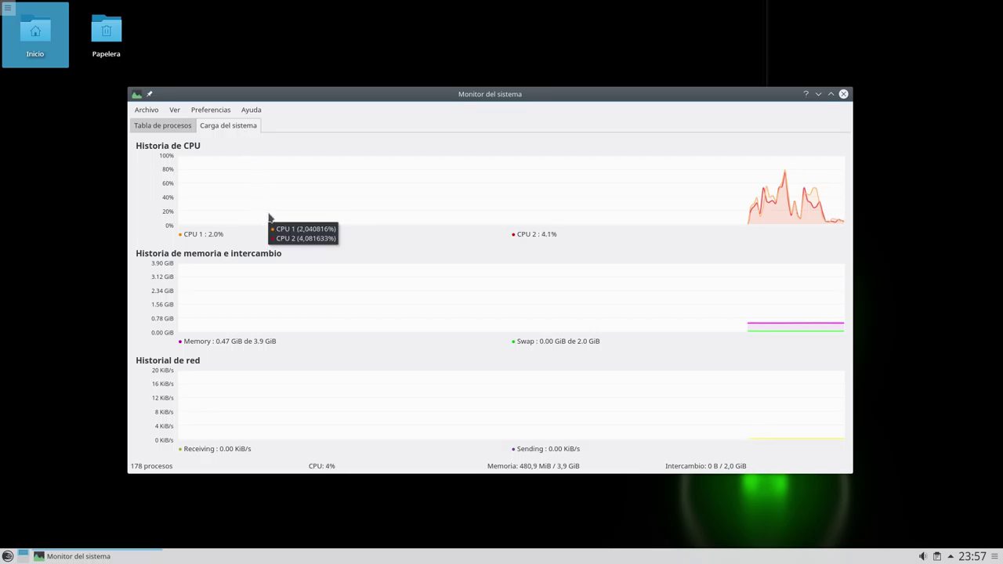
- Move the System Monitor slightly lower on the desktop, inspect the CPU history graph and close the monitor
mouse_move(352, 412)
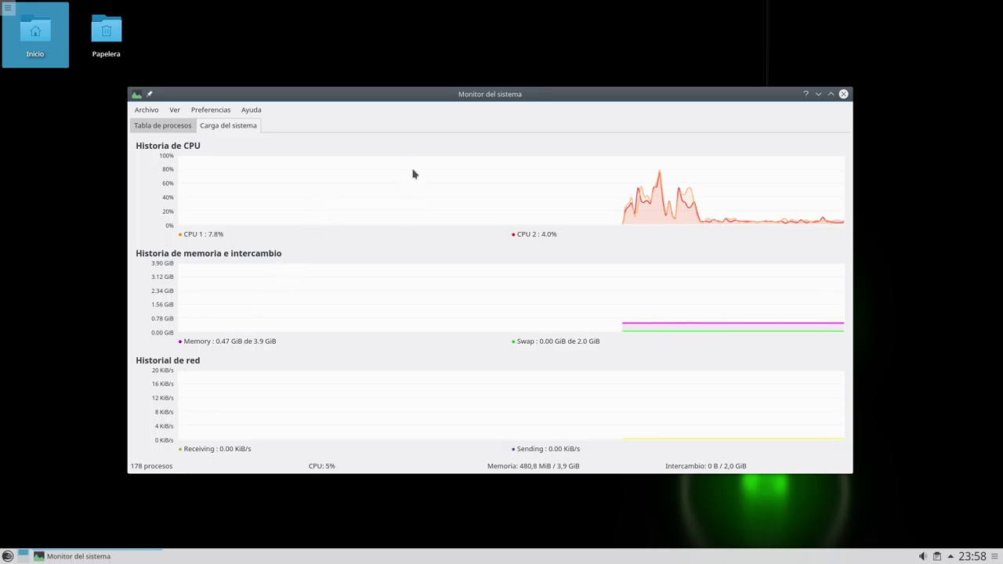
left_click_drag(381, 101, 383, 130)
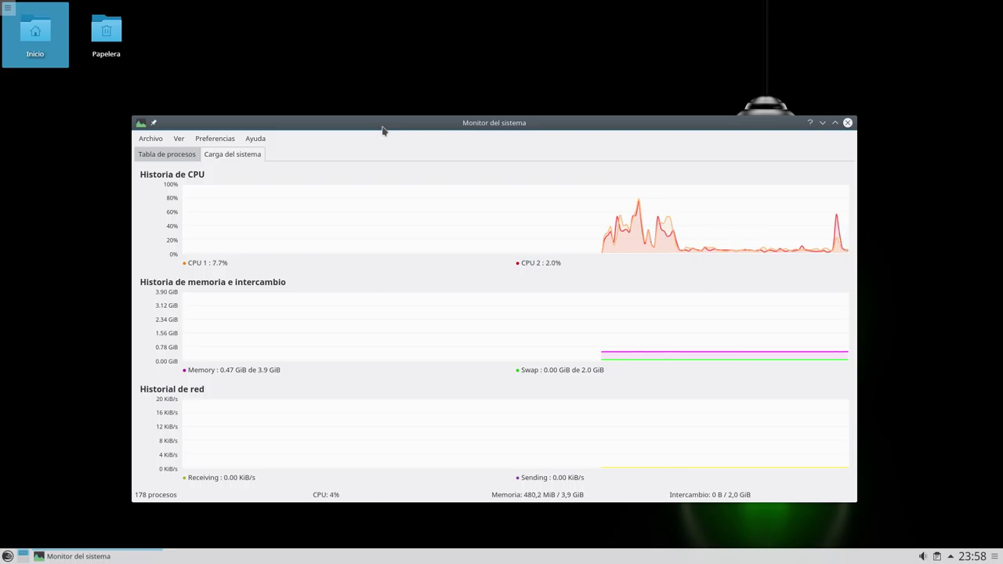
mouse_move(418, 217)
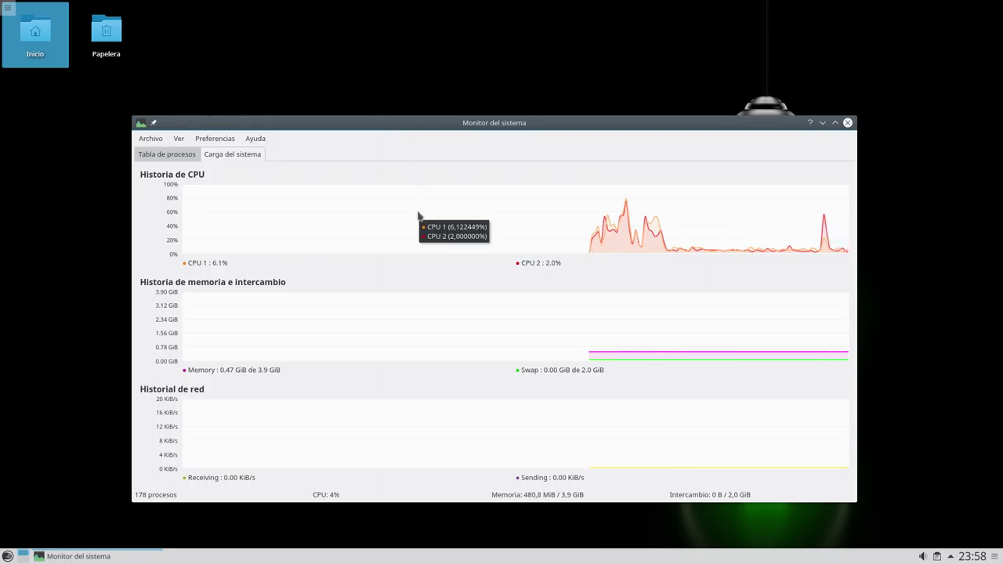
left_click(847, 122)
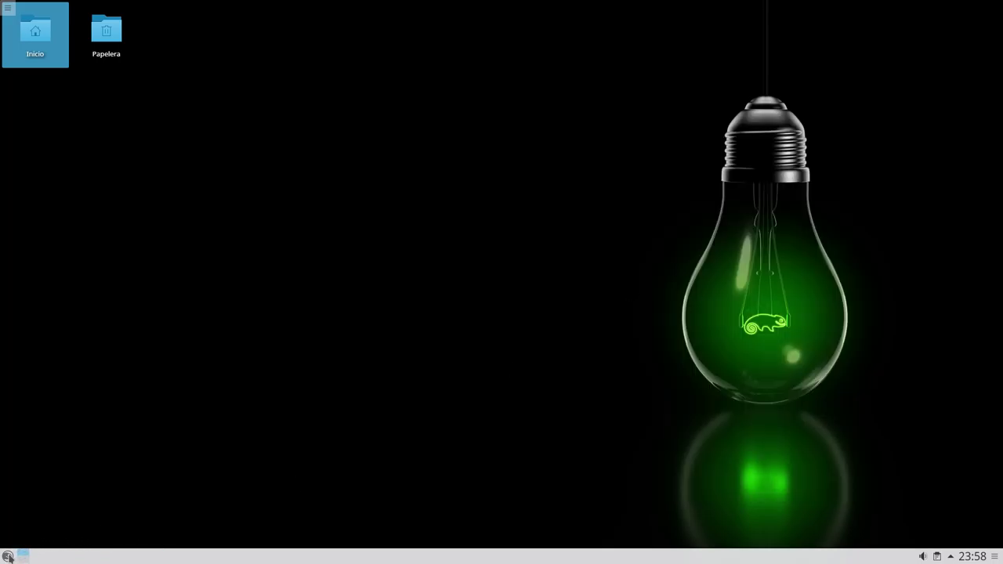
- Launch Sweeper from the utilities and enlarge its window and privacy settings list to show all entries
left_click(9, 556)
mouse_move(49, 508)
mouse_move(49, 487)
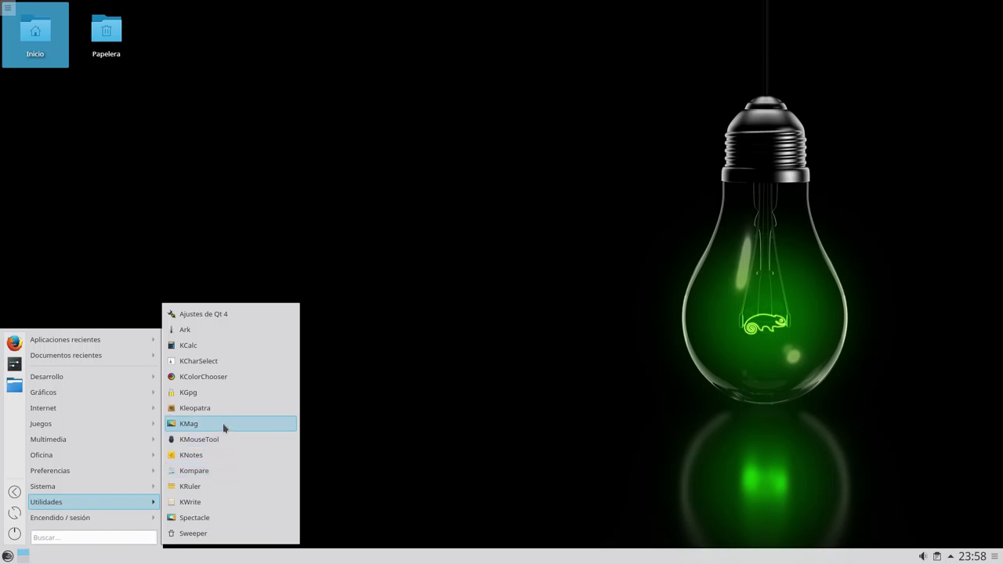
left_click(193, 533)
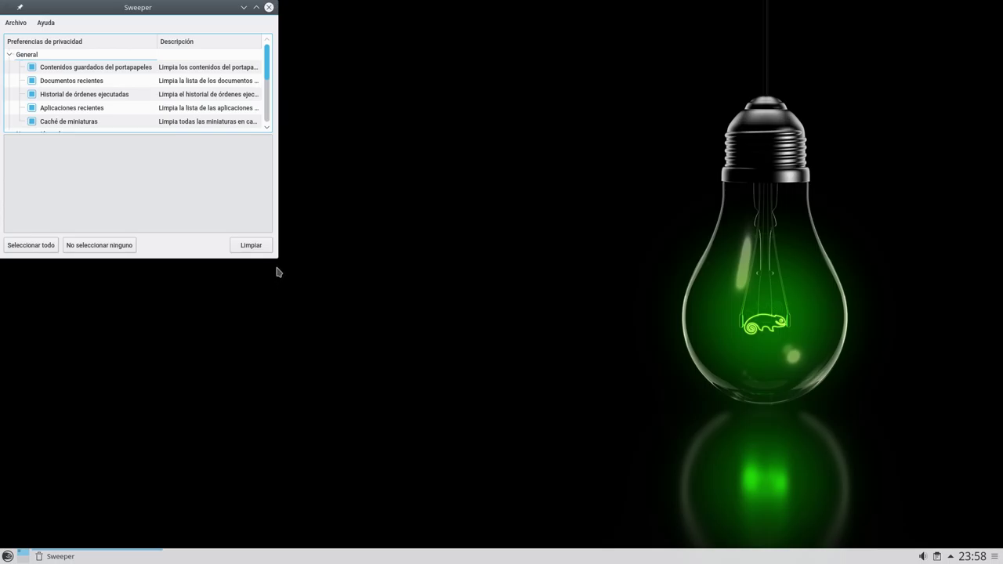
left_click_drag(275, 264, 740, 440)
left_click_drag(367, 224, 370, 265)
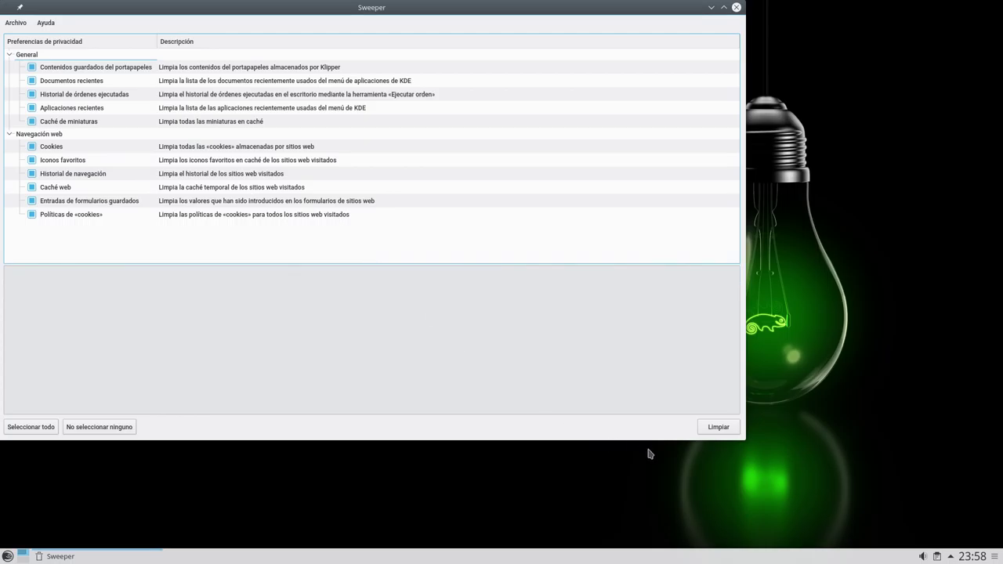
- Clean all the selected general and web browsing traces, confirm the cleanup and close Sweeper
left_click(720, 426)
left_click(423, 245)
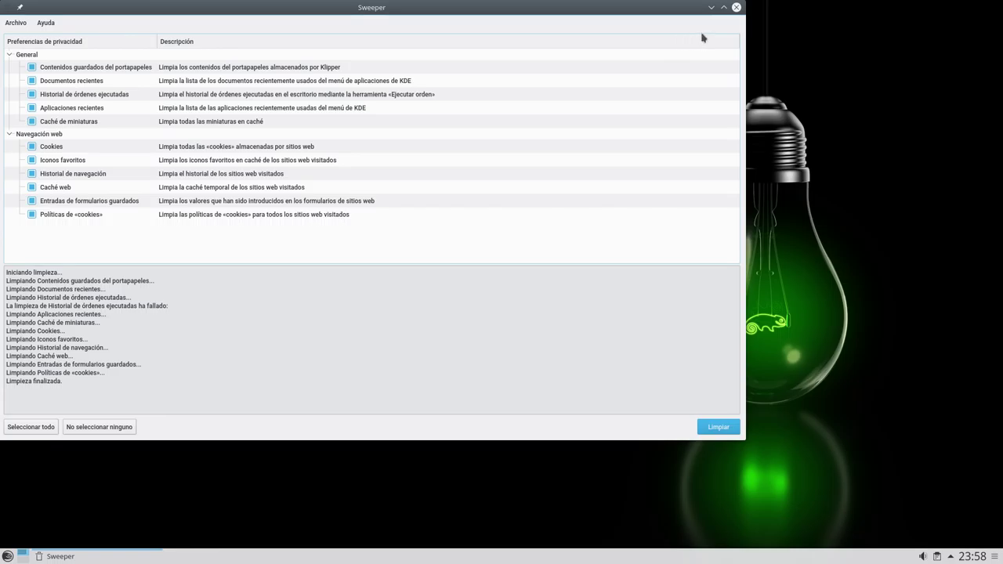
left_click(736, 7)
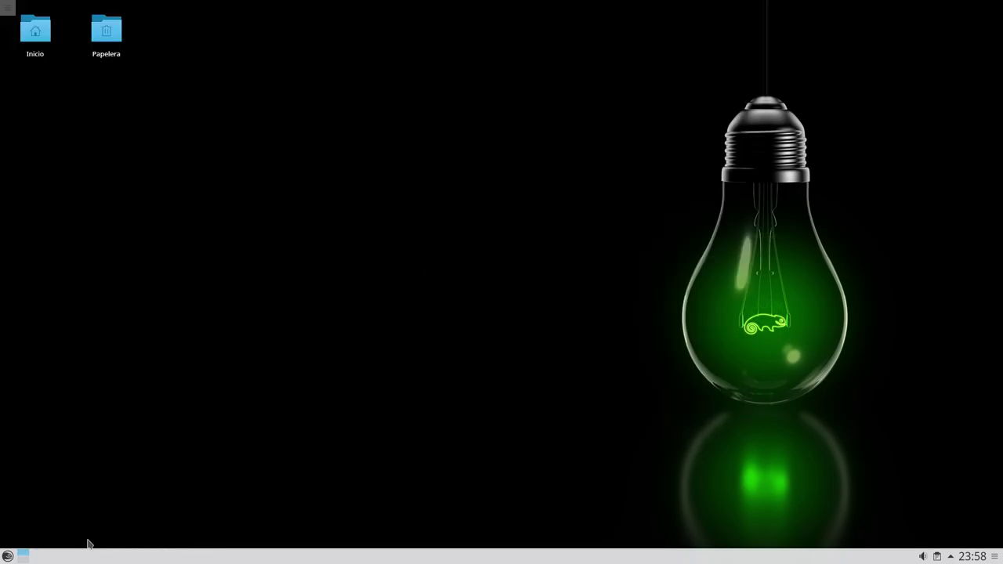
- Open the KDE system preferences and enlarge the window to show the categories down to Administración del sistema
left_click(8, 557)
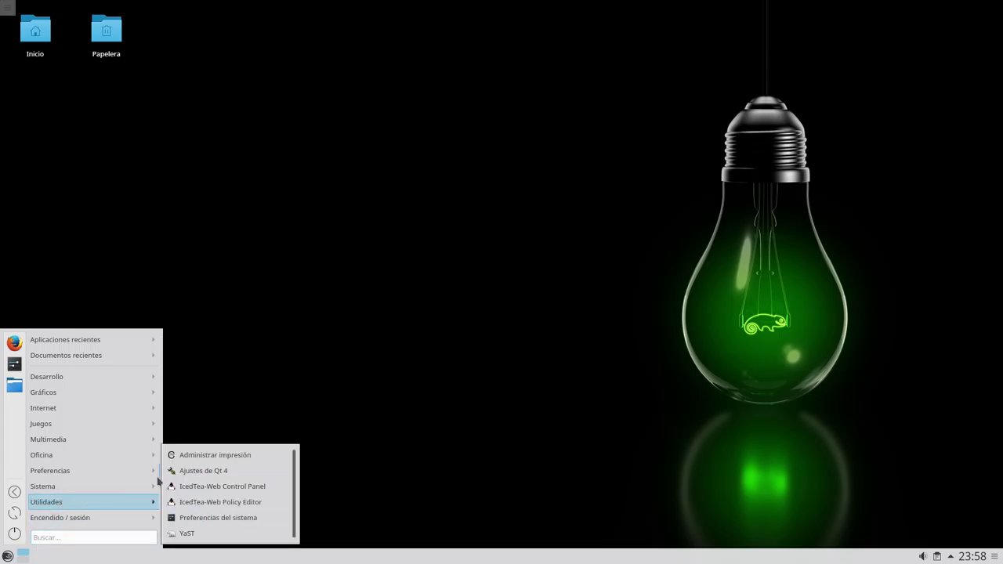
left_click(16, 366)
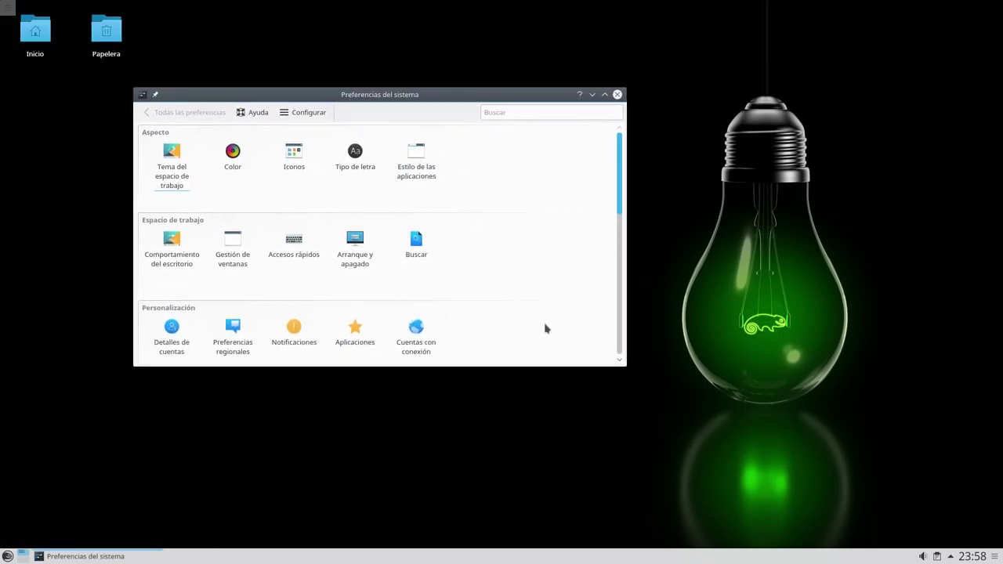
left_click_drag(625, 367, 980, 514)
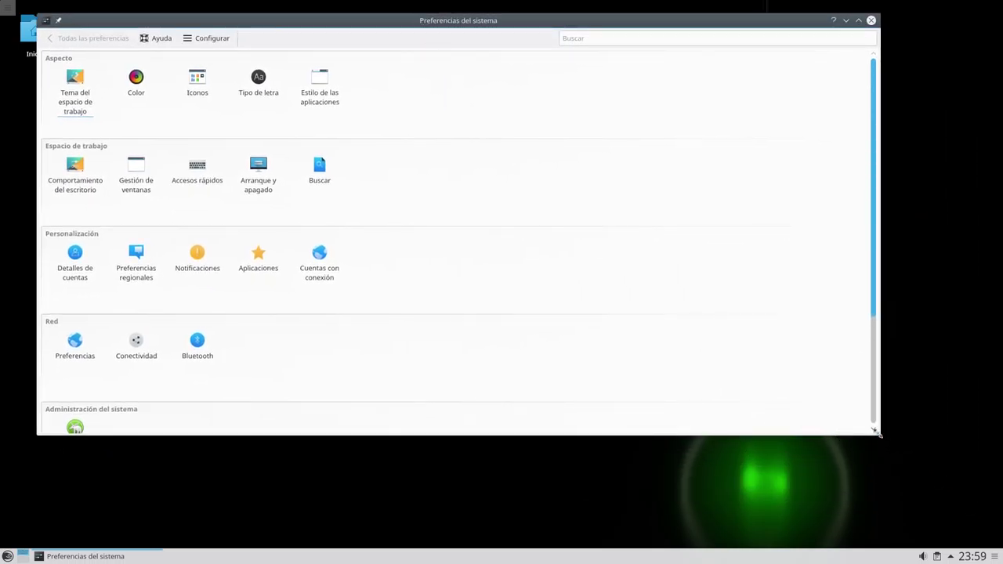
left_click_drag(878, 433, 872, 462)
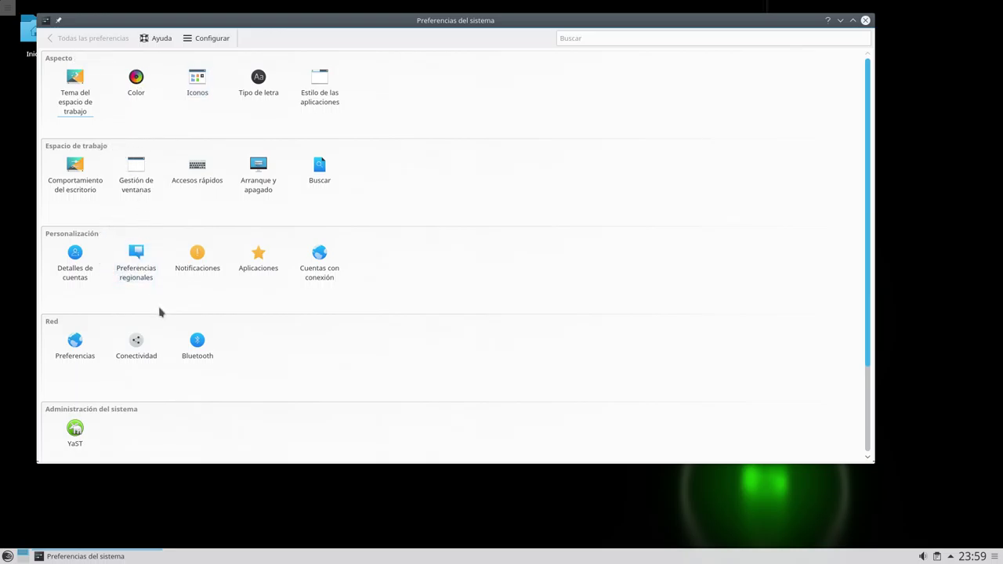
- Look through the system preferences categories down to Hardware and return to Aspecto
left_click_drag(866, 335, 862, 470)
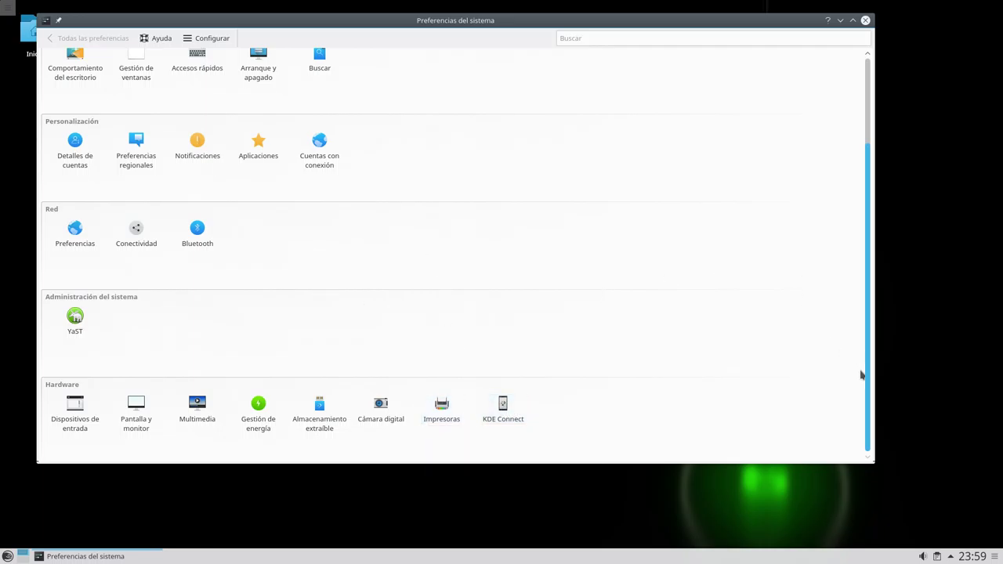
left_click_drag(868, 381, 875, 159)
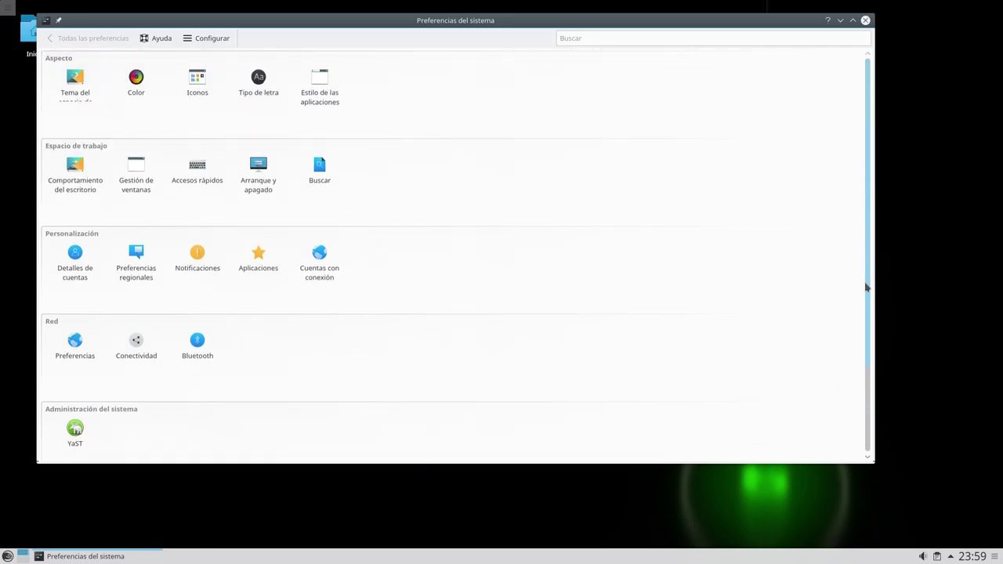
left_click_drag(866, 287, 880, 39)
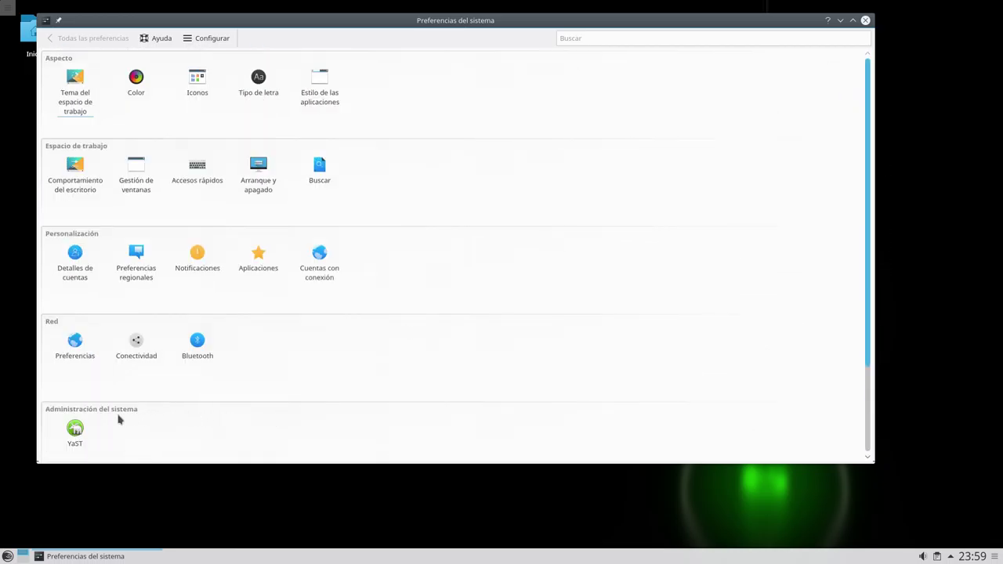
- Launch YaST from the system preferences with the root password, minimise the preferences and move the YaST Control Center lower
left_click(78, 428)
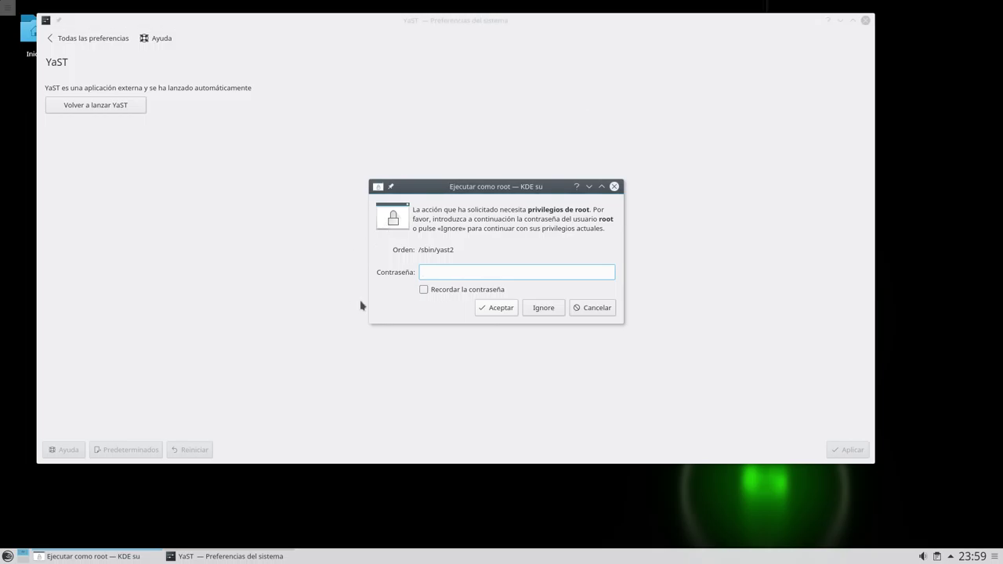
type("••••••••")
key("Return")
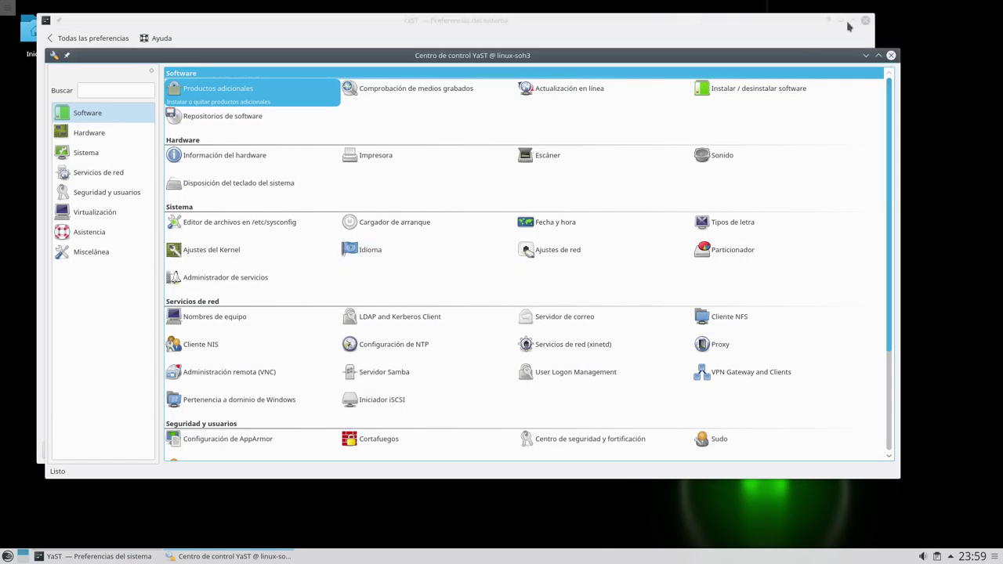
left_click(842, 20)
left_click_drag(585, 54, 601, 90)
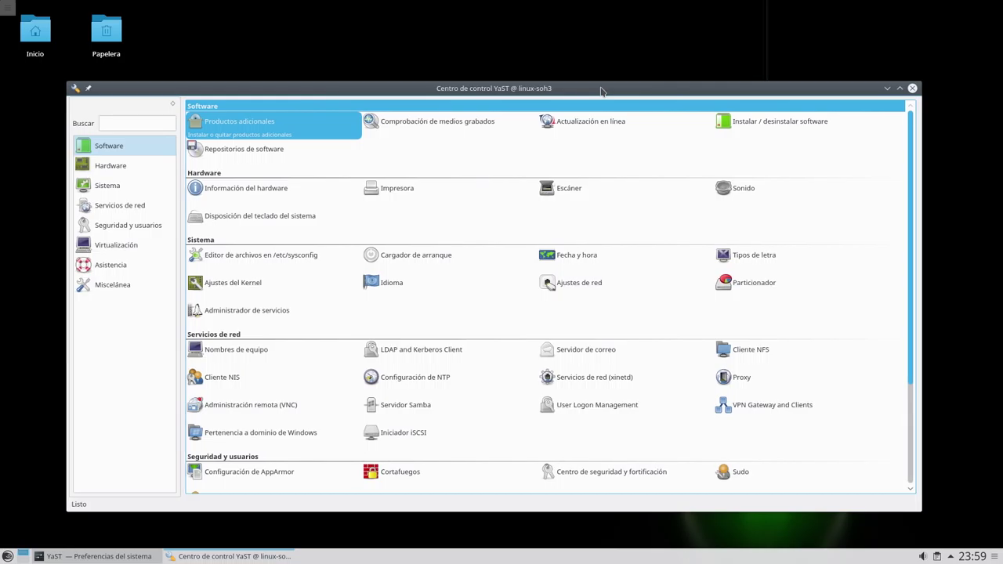
- Browse the YaST Control Center's modules from Software through Seguridad y usuarios
scroll(912, 372, "down", 3)
left_click_drag(912, 378, 910, 298)
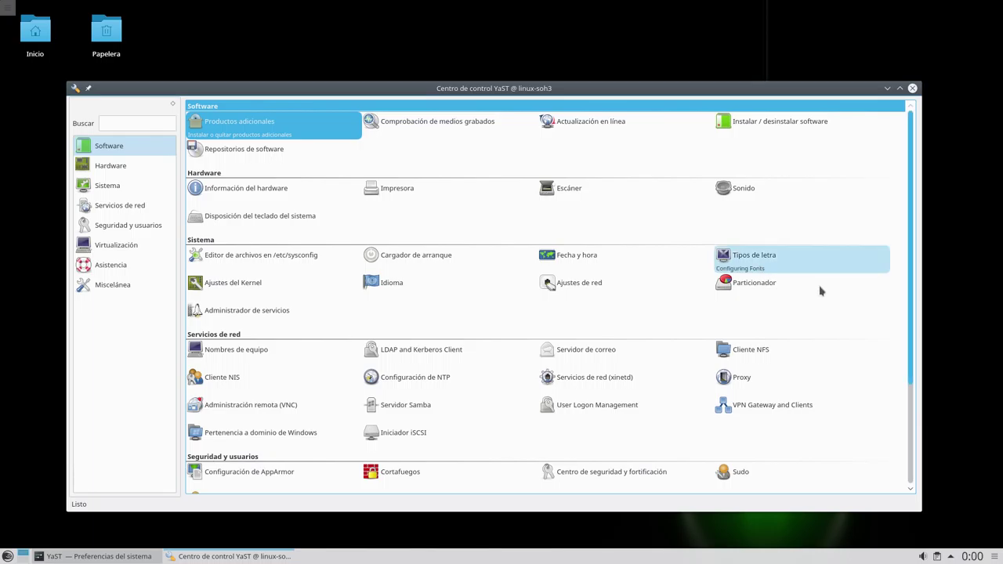
left_click_drag(909, 360, 914, 240)
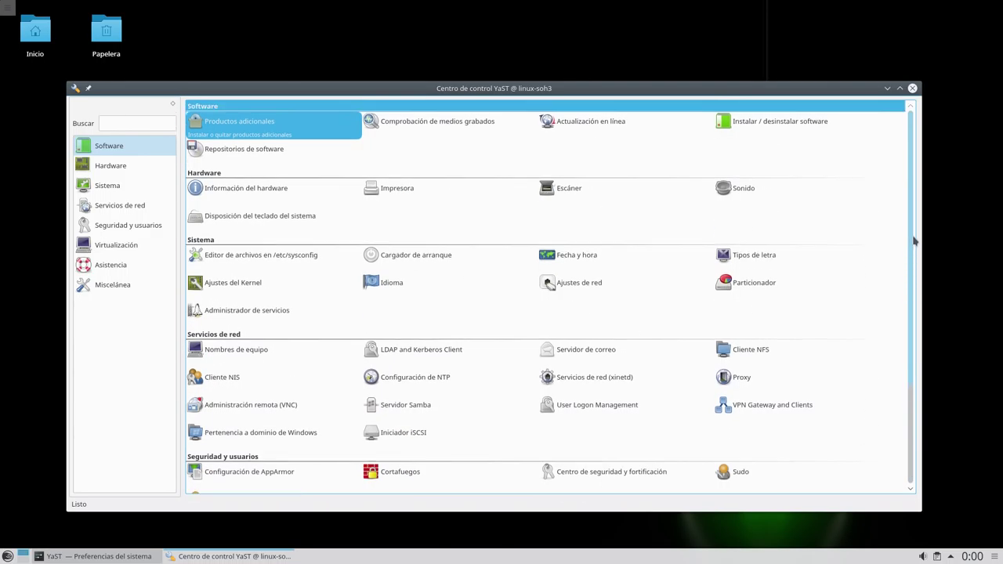
- Open YaST's Repositorios de software module, then reposition and enlarge its window to show the whole repository list
left_click(241, 149)
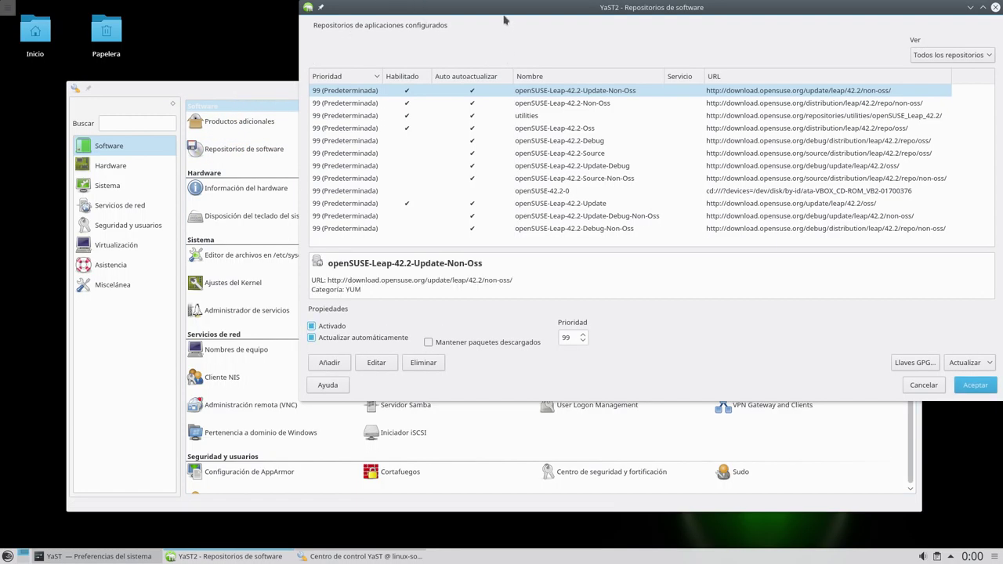
left_click_drag(485, 9, 228, 9)
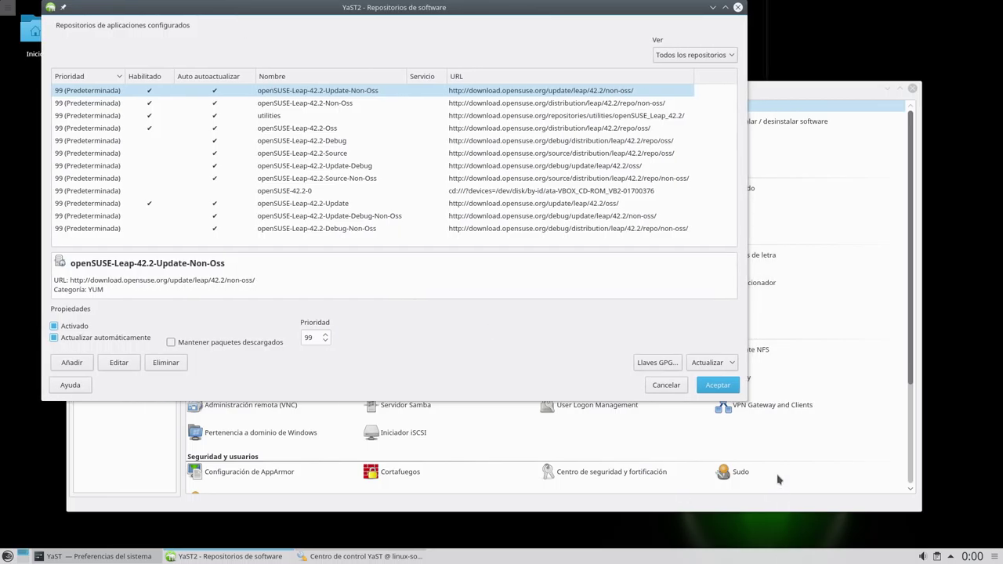
left_click_drag(743, 398, 926, 515)
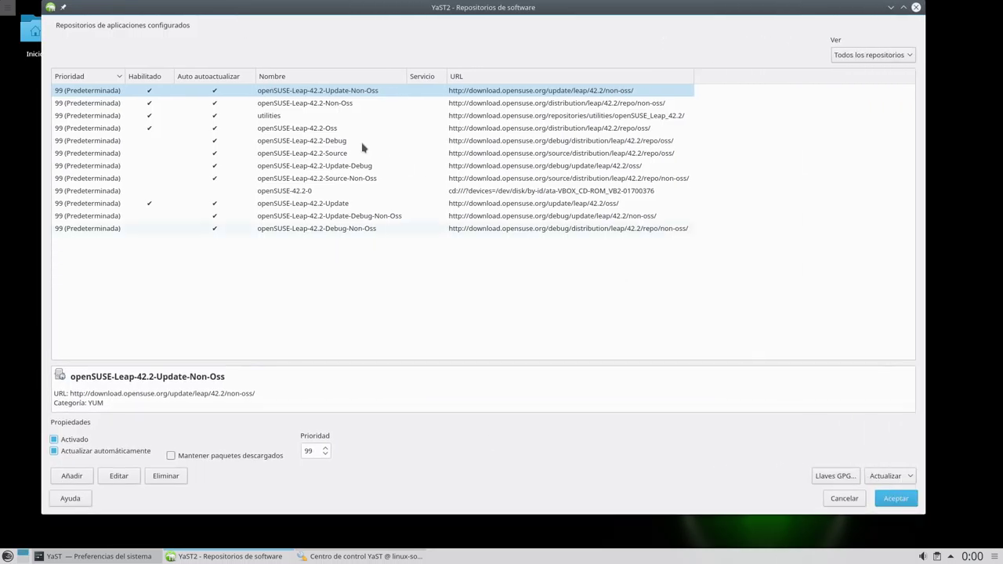
- Inspect the utilities repository and start adding a repository from Repositorios de la comunidad to view the online list
left_click(279, 118)
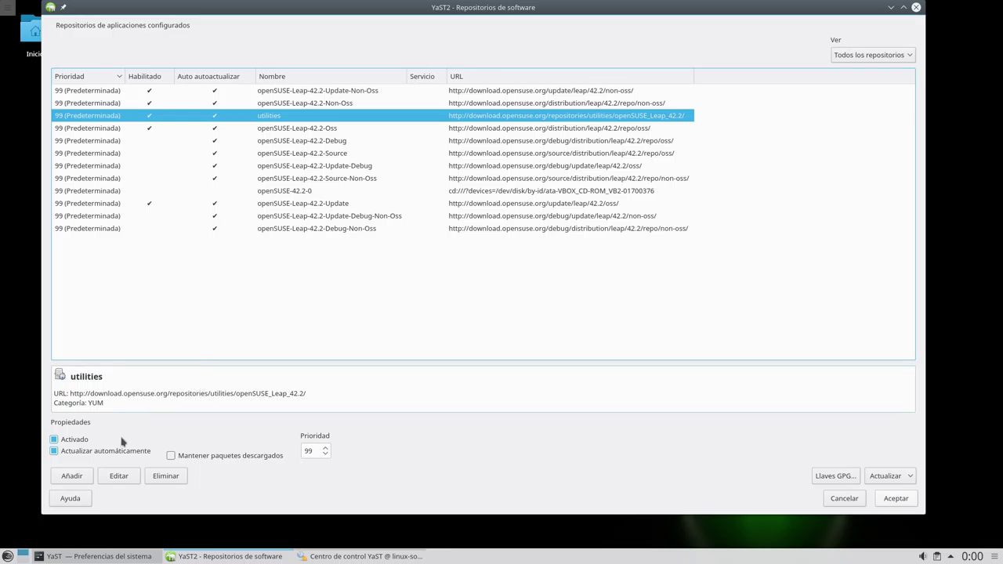
left_click(69, 478)
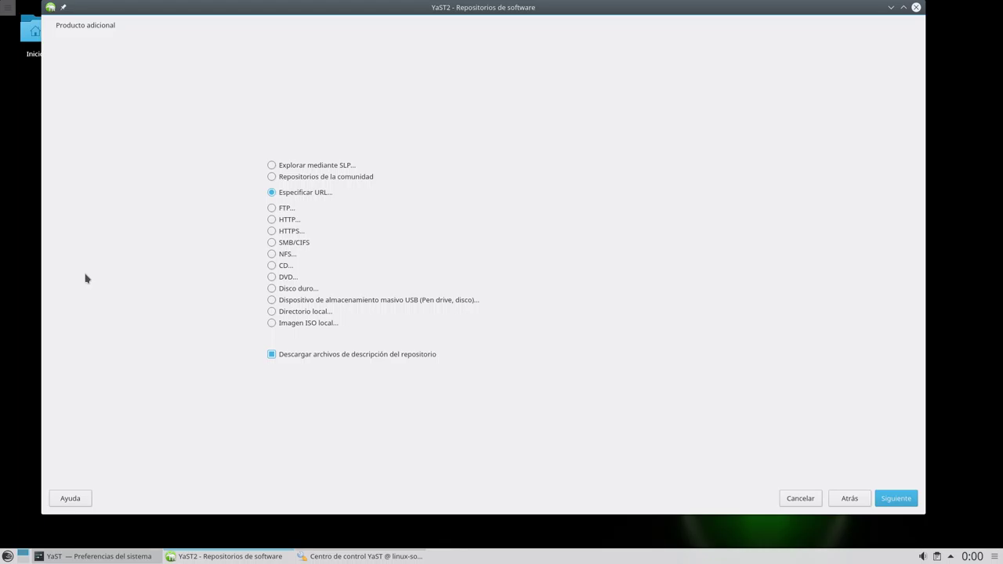
left_click(272, 178)
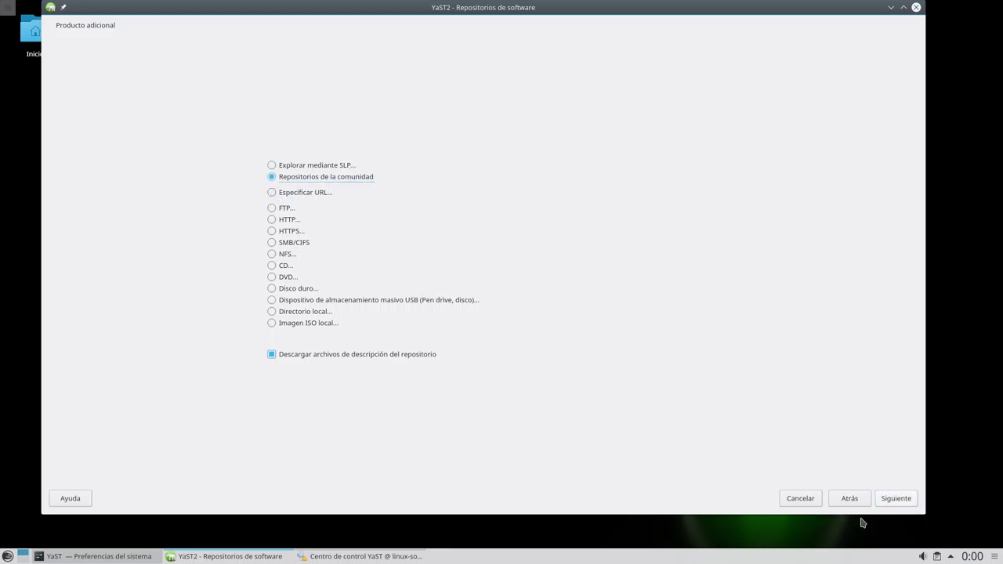
left_click(894, 498)
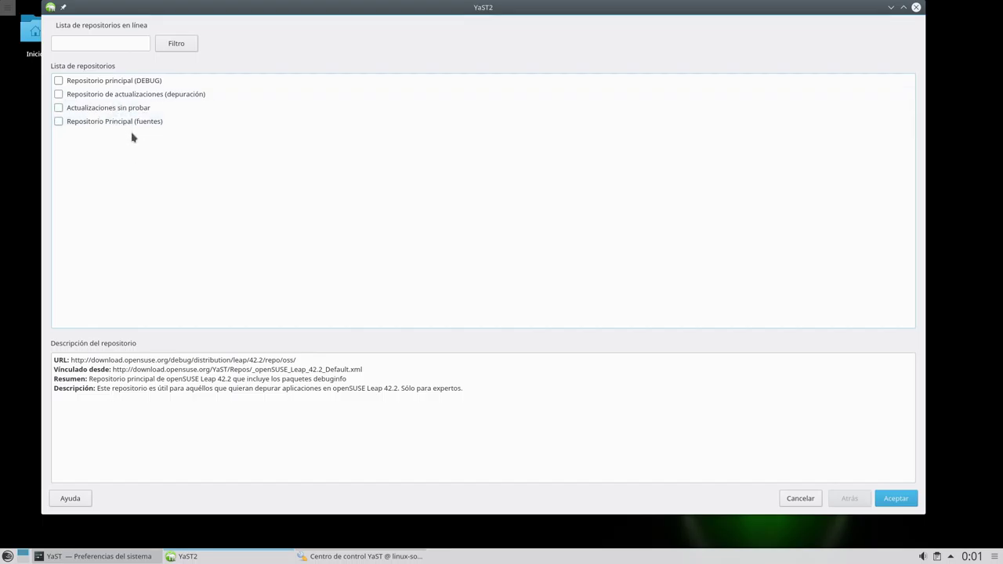
- Cancel adding a community repository and leave the software repositories module without saving changes
left_click(800, 499)
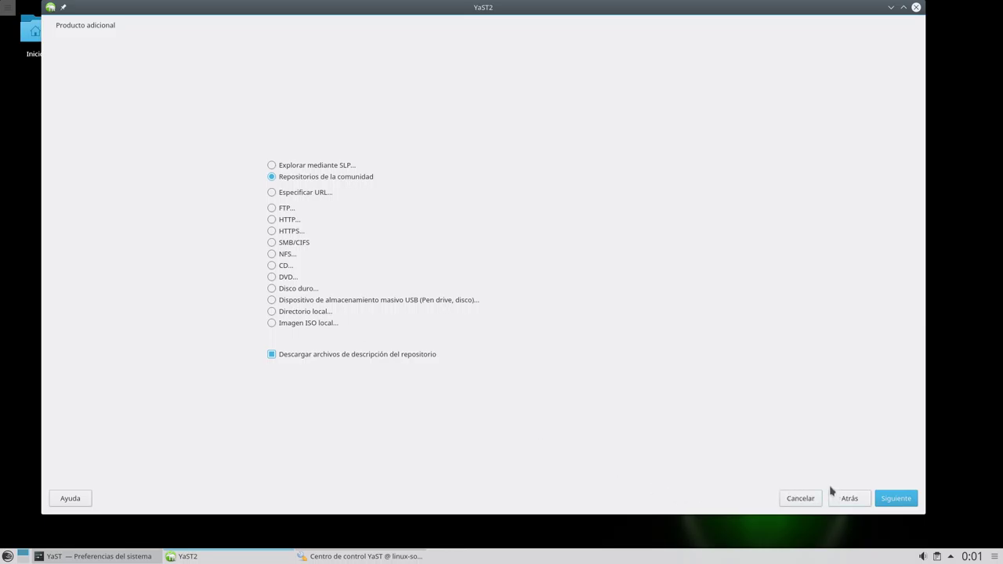
left_click(853, 502)
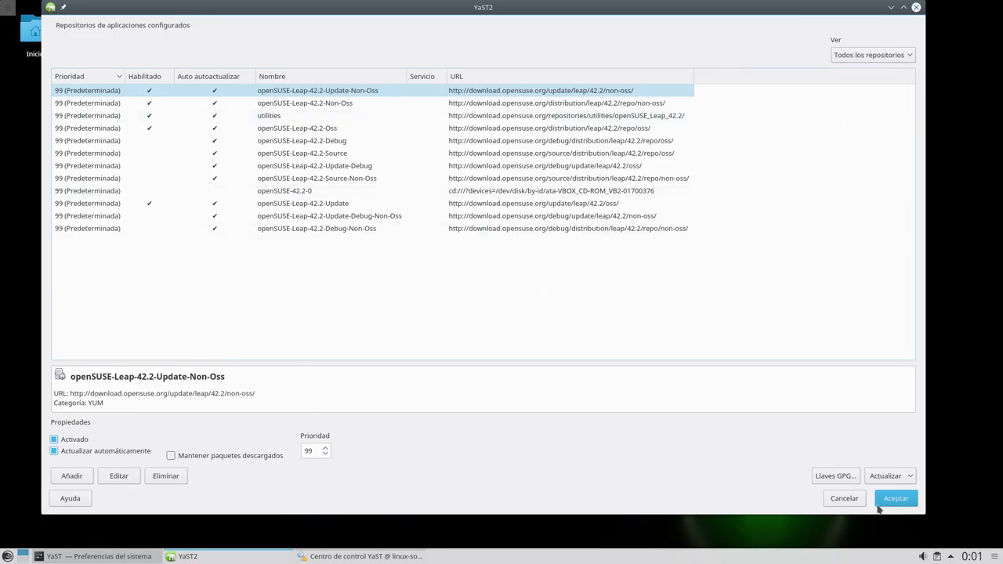
left_click(853, 502)
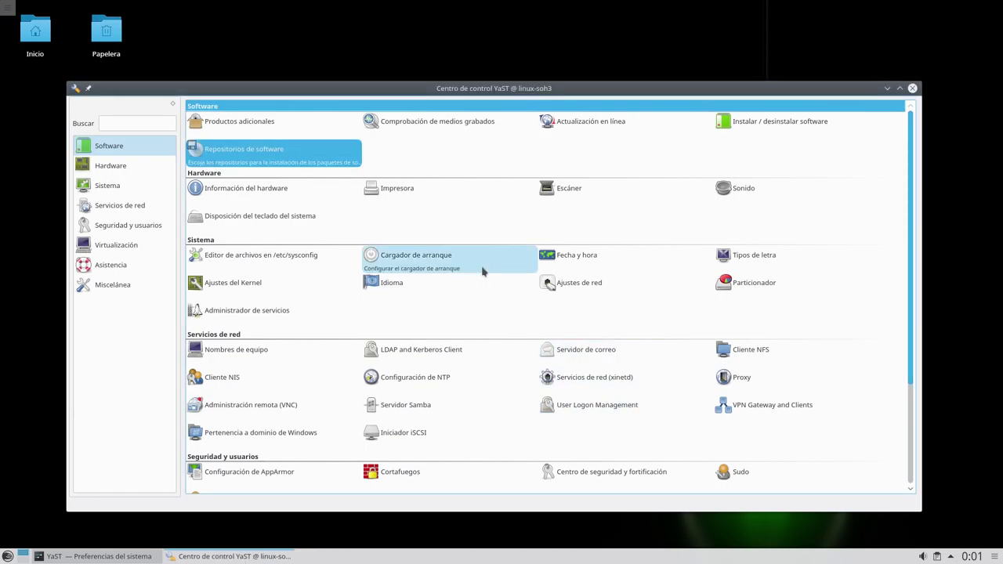
- Review the YaST modules down to Miscelánea and display the Hardware and Sistema categories
scroll(411, 296, "down", 3)
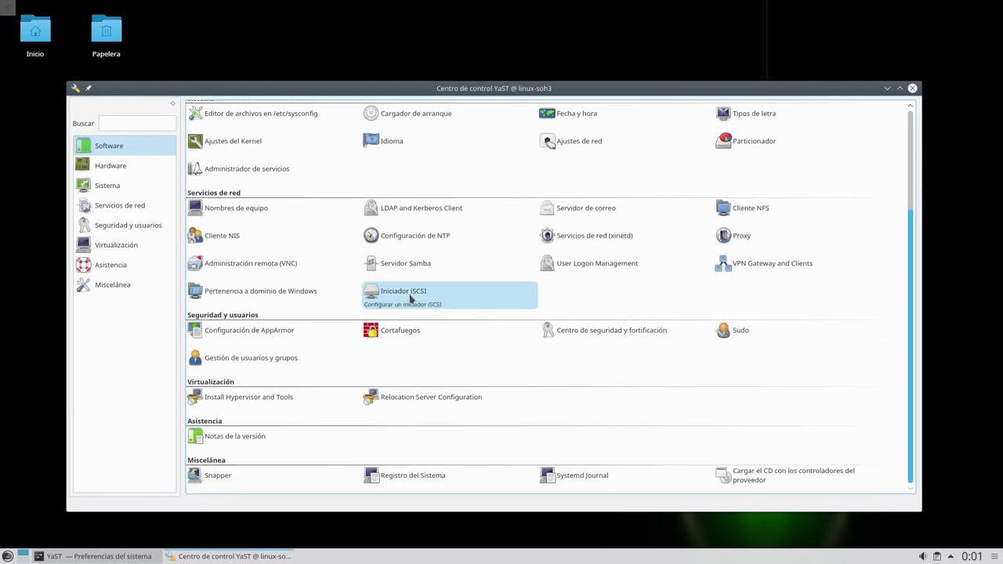
scroll(410, 299, "up", 3)
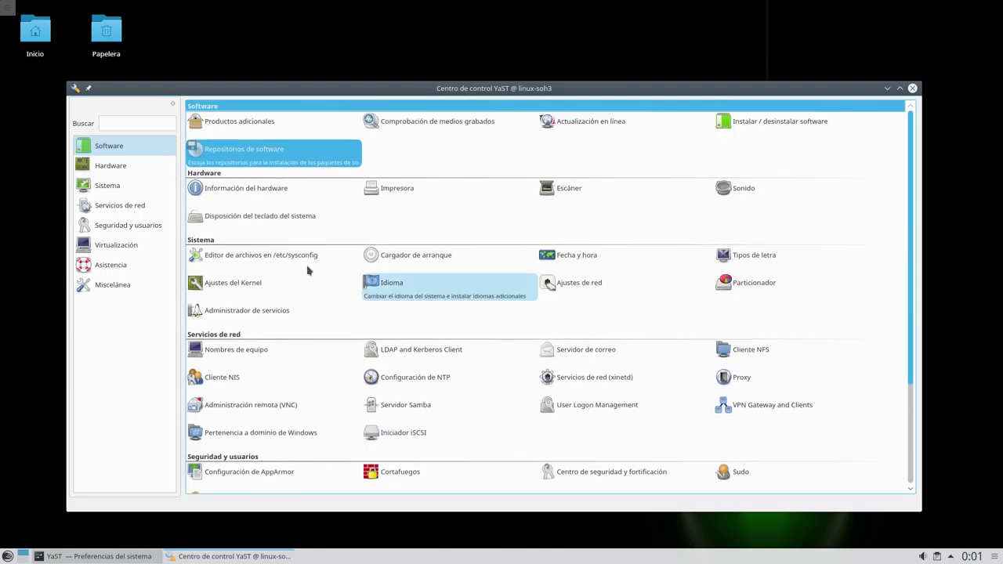
left_click(123, 167)
left_click(118, 186)
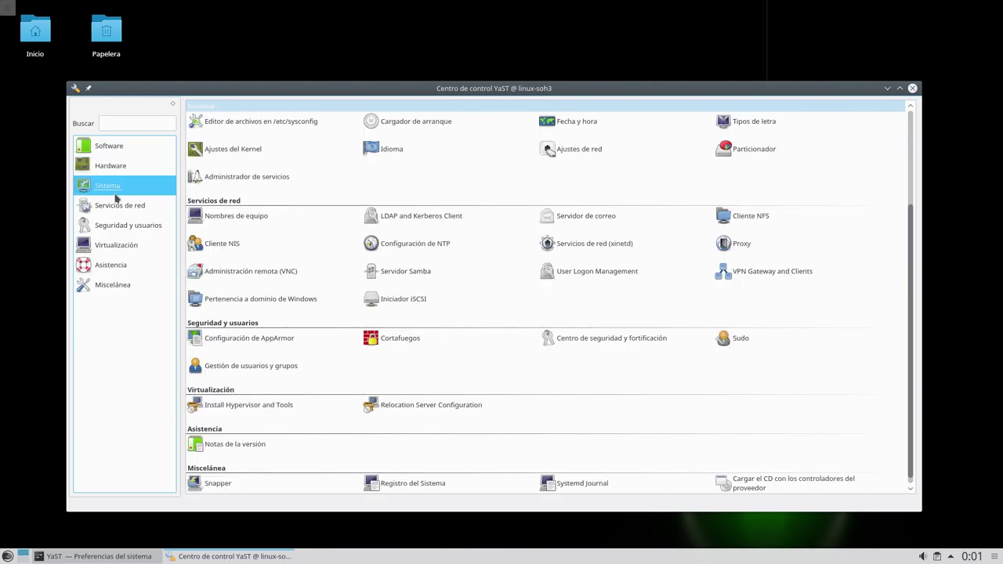
scroll(655, 295, "up", 3)
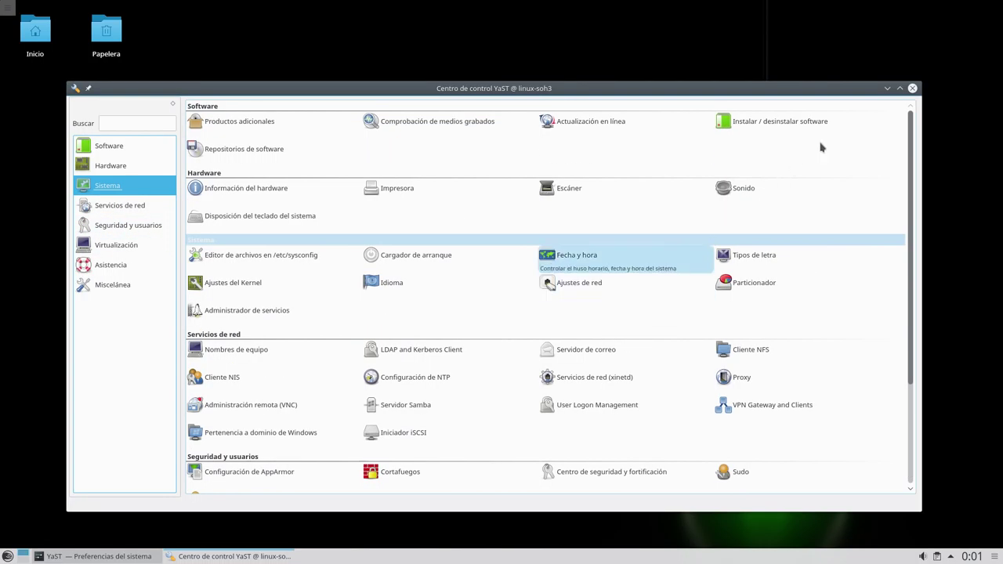
- Close the YaST control centre, then view the desktop's context options and the panel's editing options and dismiss them
left_click(912, 88)
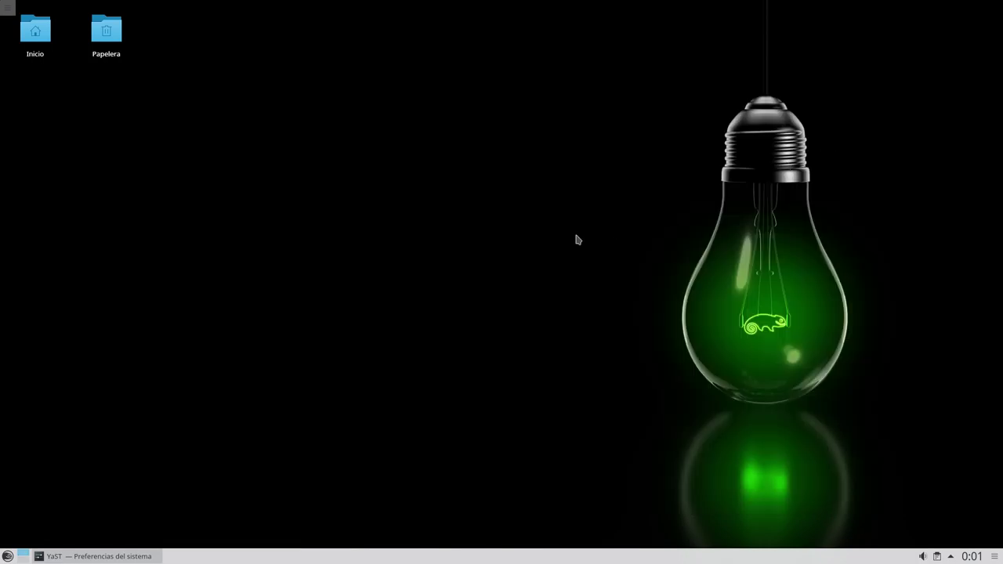
right_click(347, 105)
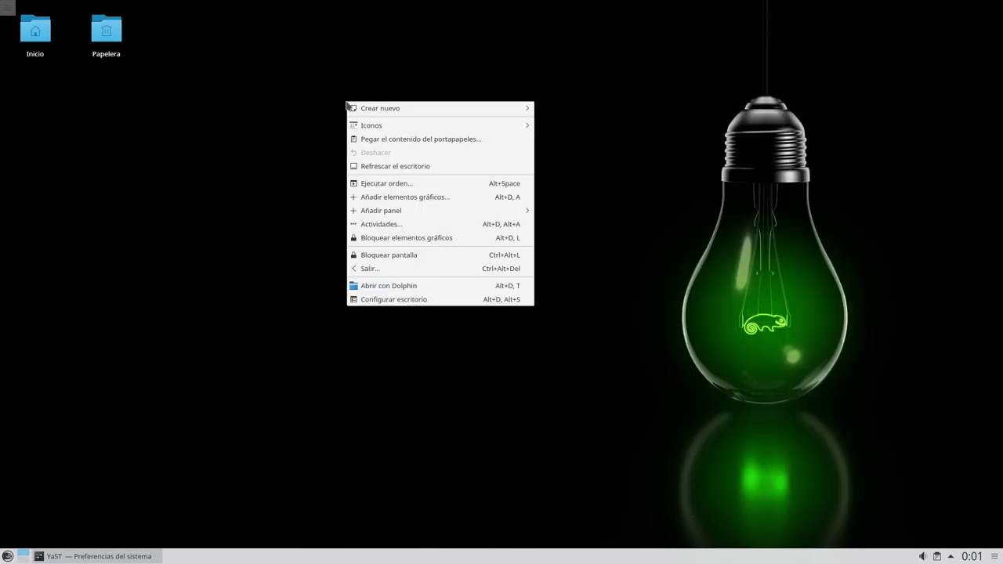
left_click(280, 175)
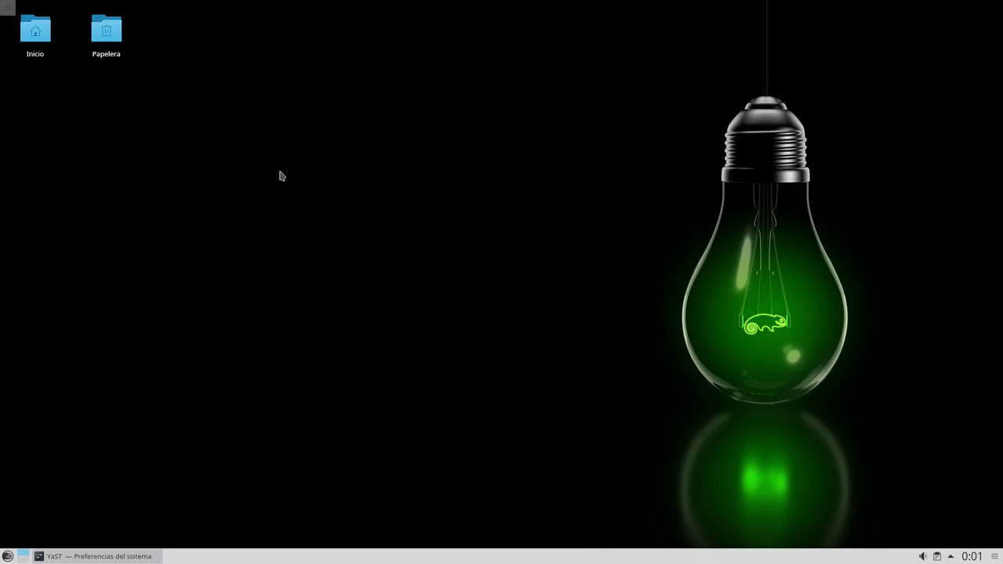
left_click(994, 556)
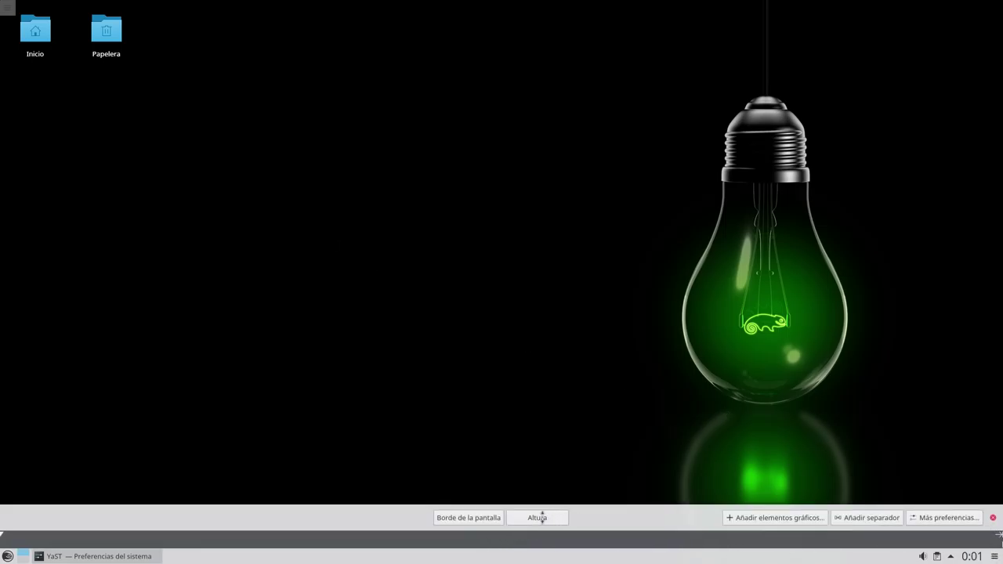
left_click(660, 445)
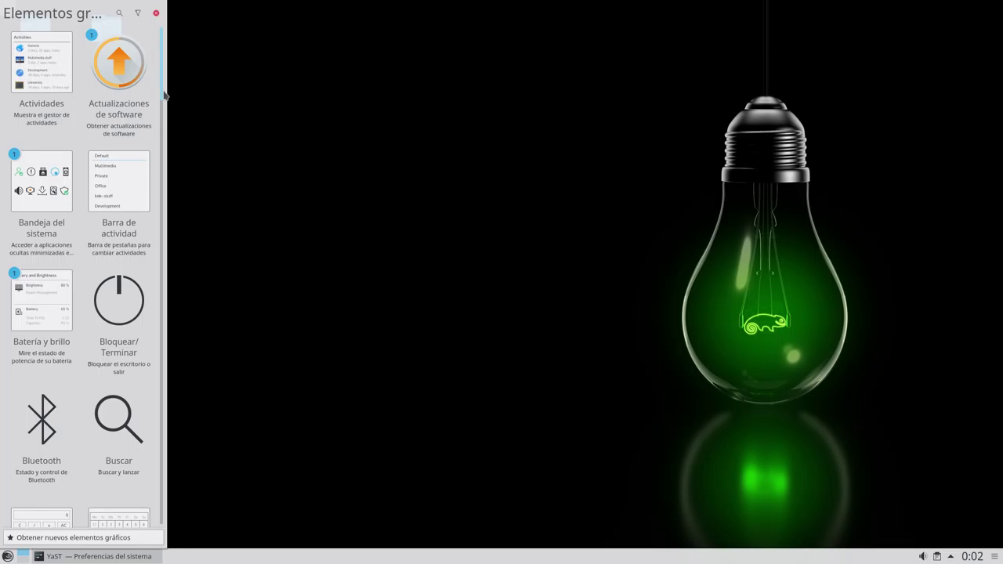
- Add the Reloj analógico widget to the desktop beside the light bulb, review the remaining widgets, and close the widget list
scroll(163, 104, "down", 1)
left_click_drag(162, 104, 161, 439)
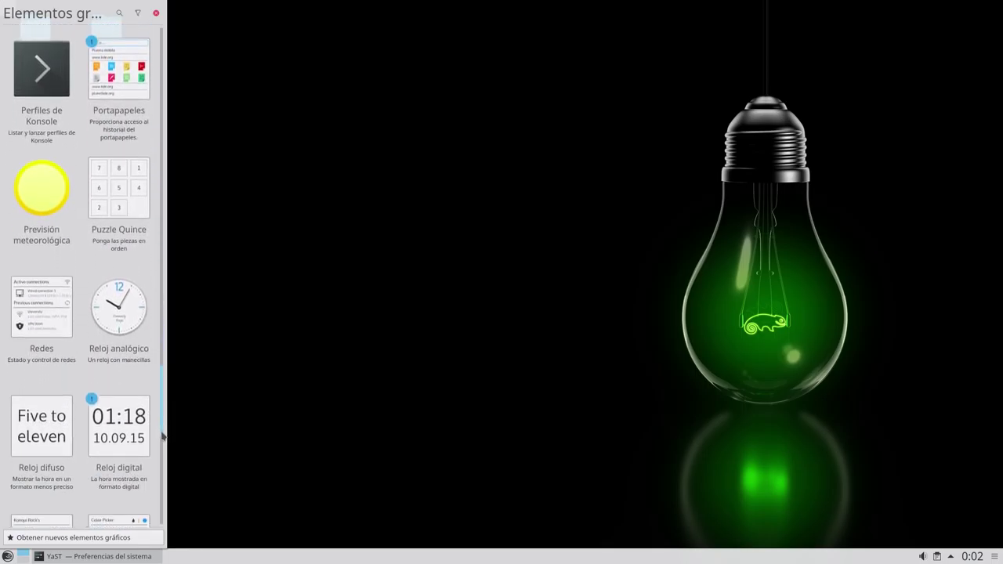
left_click_drag(135, 374, 605, 168)
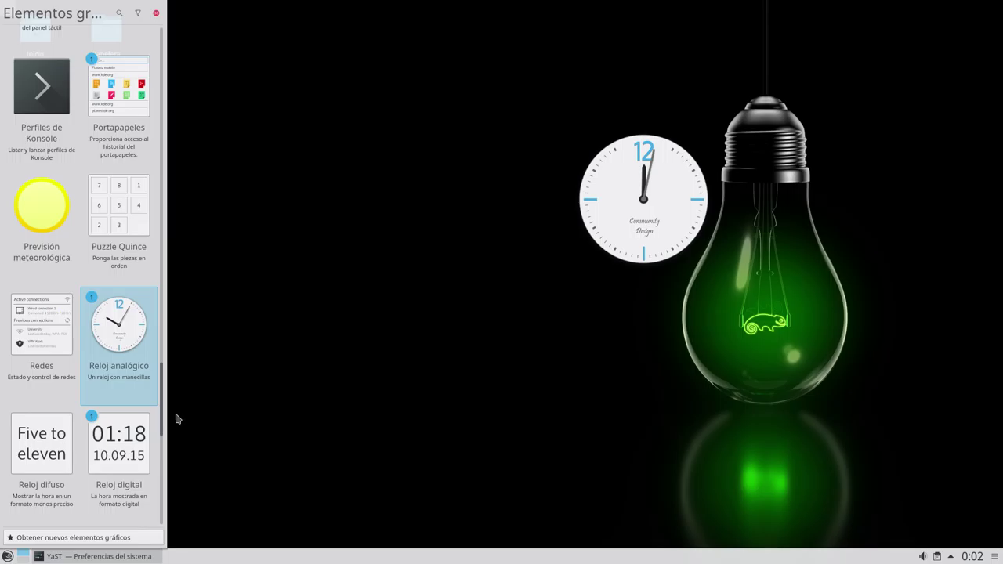
left_click_drag(164, 403, 163, 490)
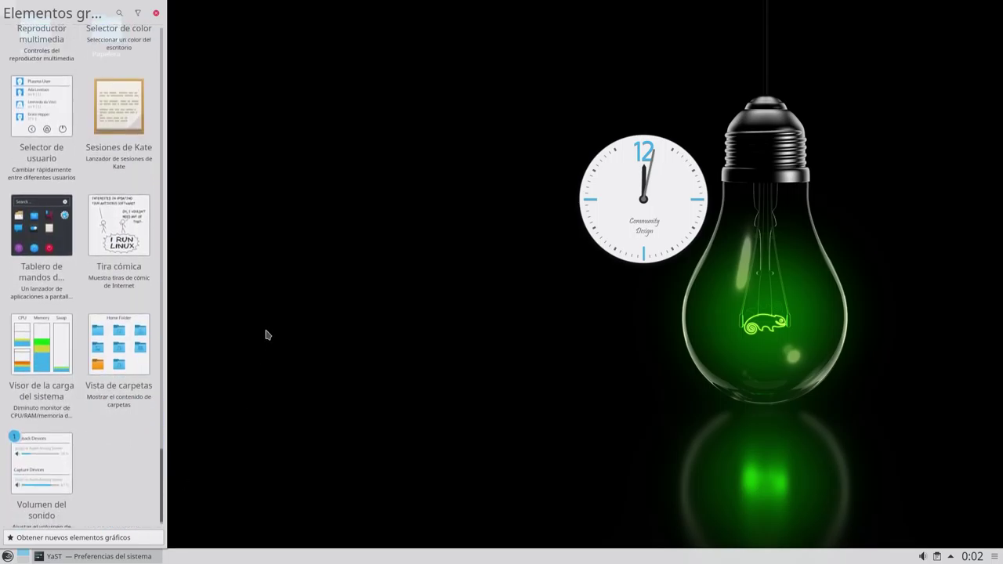
left_click(264, 332)
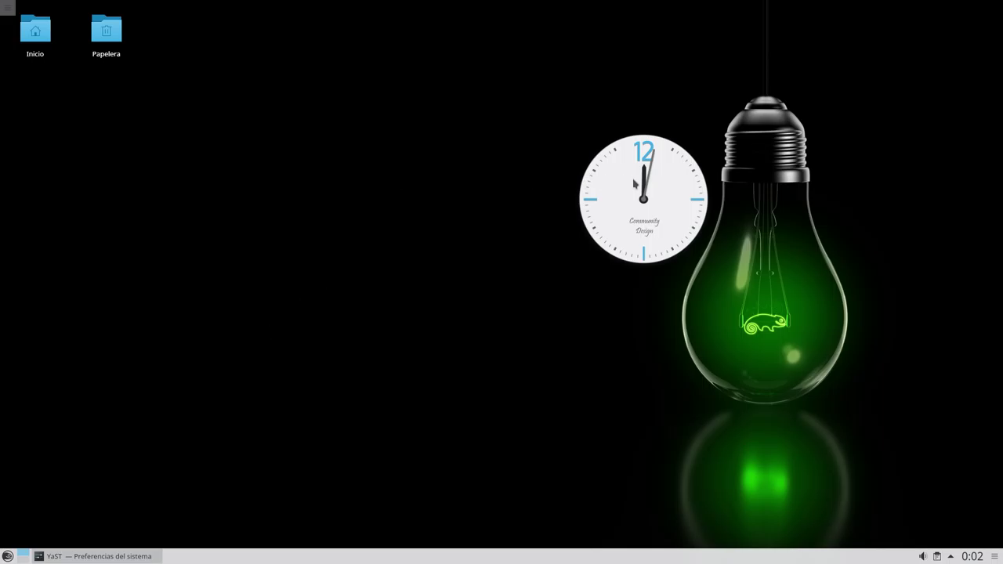
- Display the calendar of the analog clock widget on the desktop and dismiss it
mouse_move(637, 185)
left_click(614, 247)
left_click(625, 253)
left_click(682, 246)
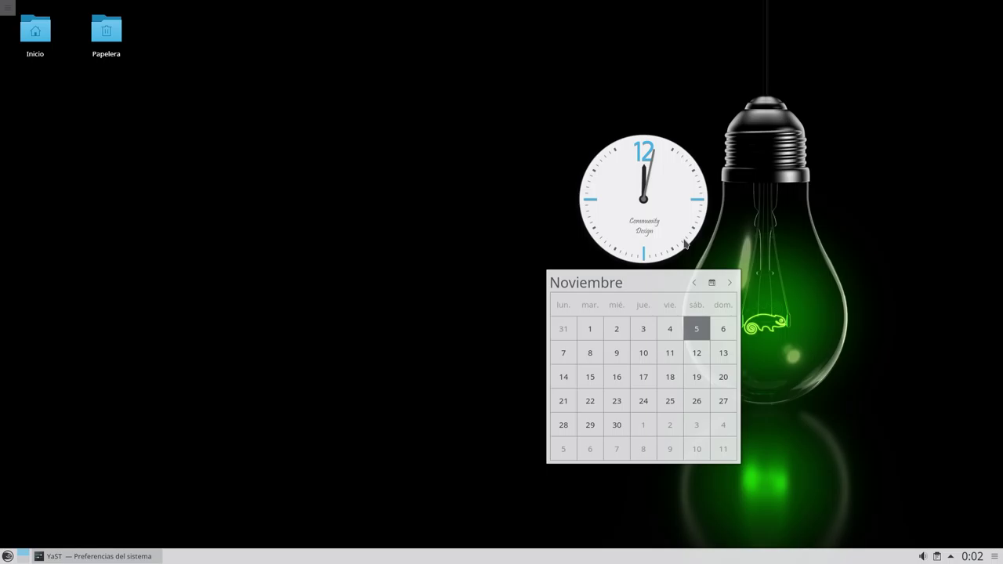
left_click(713, 229)
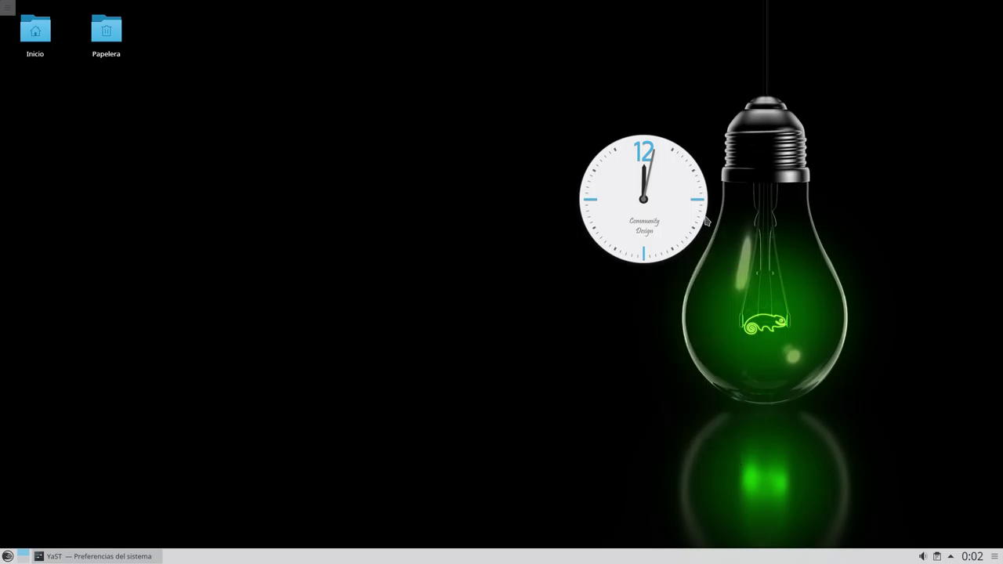
left_click(657, 220)
left_click(92, 243)
- Return from the YaST page to the full system preferences overview, review its categories down to Hardware, and close the window
left_click(90, 556)
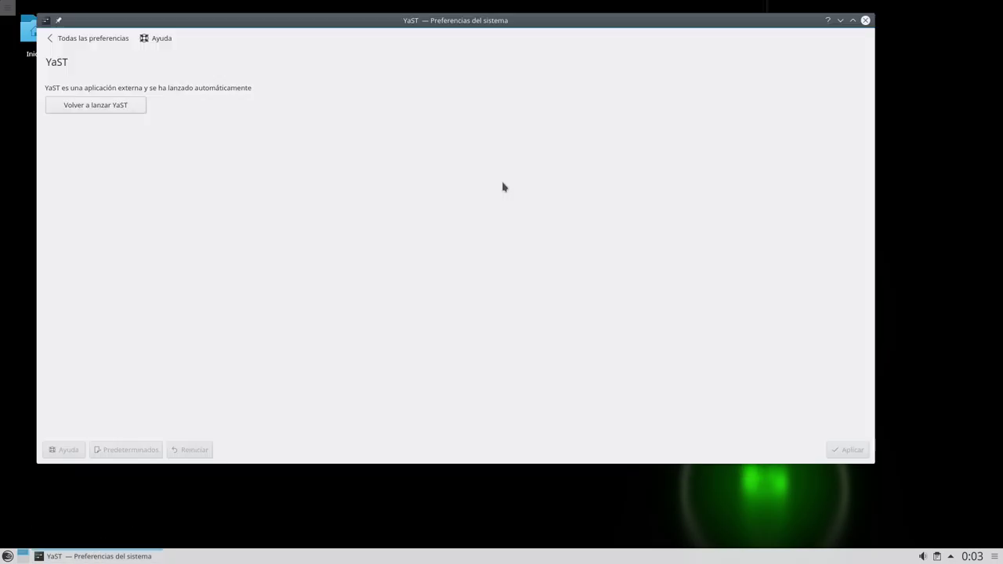
left_click(93, 44)
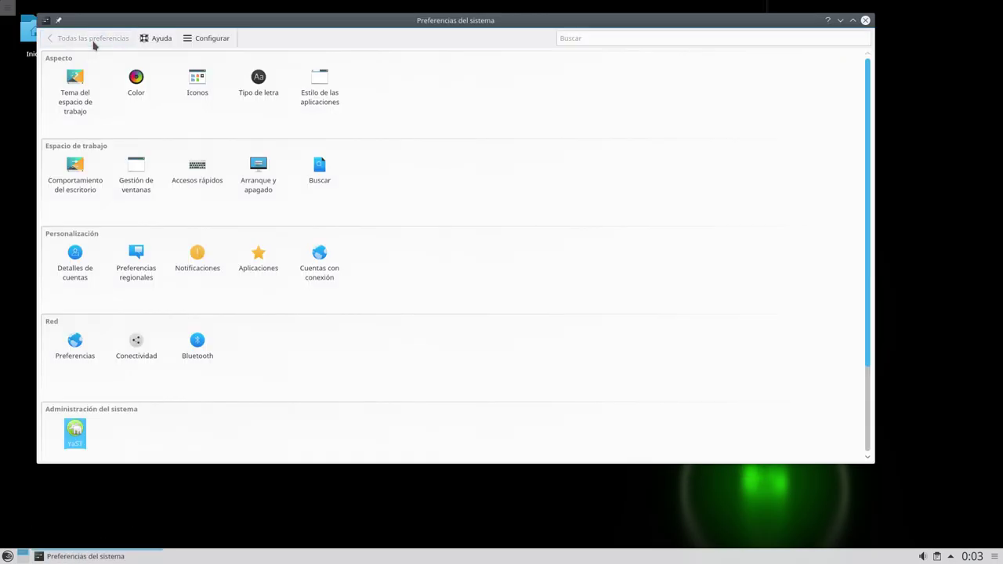
scroll(267, 243, "down", 2)
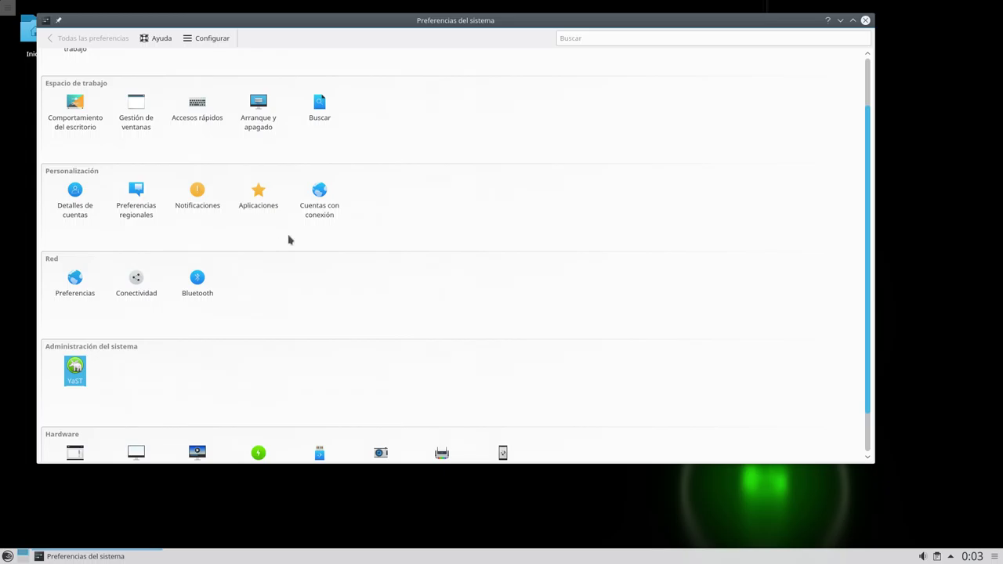
left_click(865, 22)
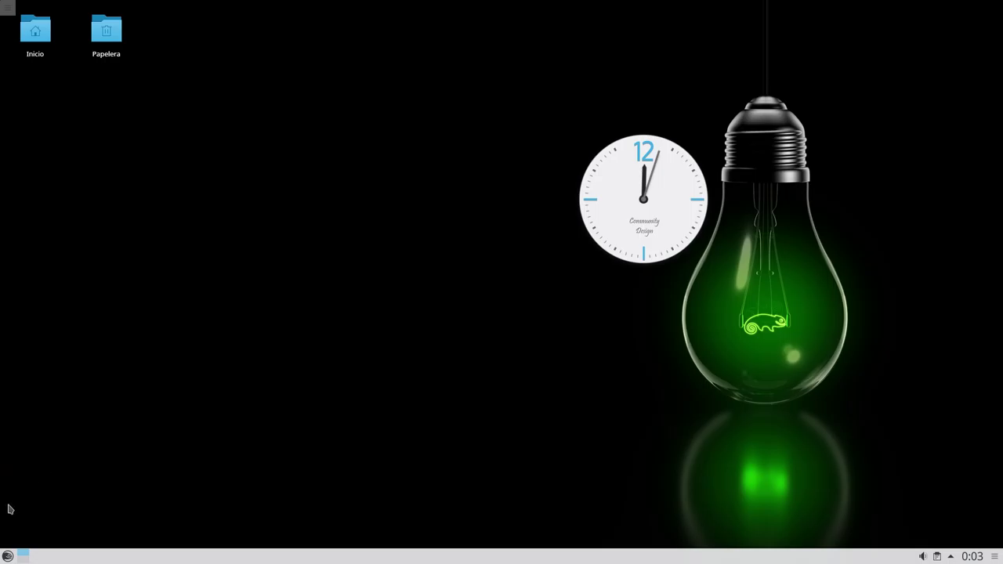
- Open Centro de información from the Sistema applications and move its window toward the middle of the desktop
left_click(7, 556)
mouse_move(76, 440)
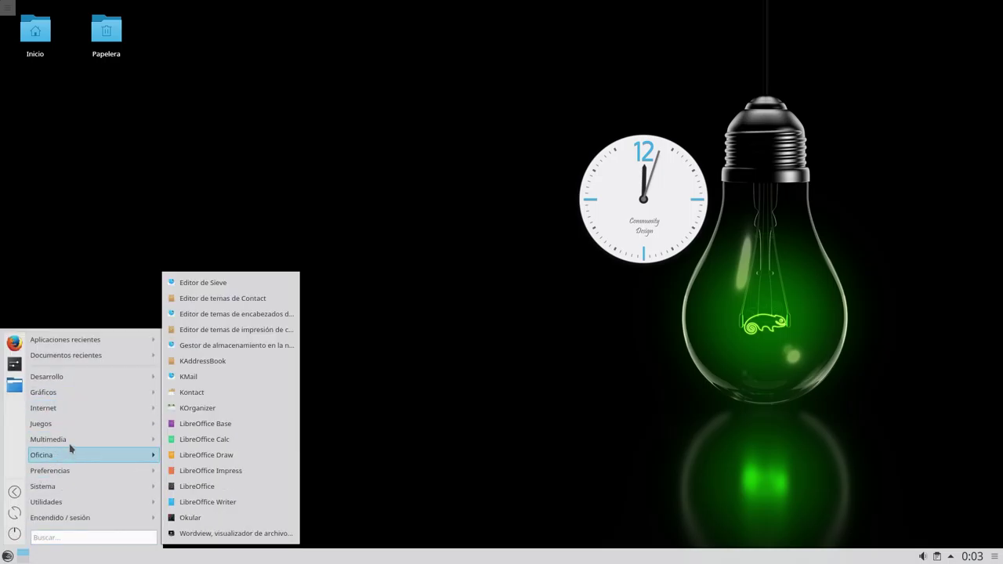
mouse_move(67, 483)
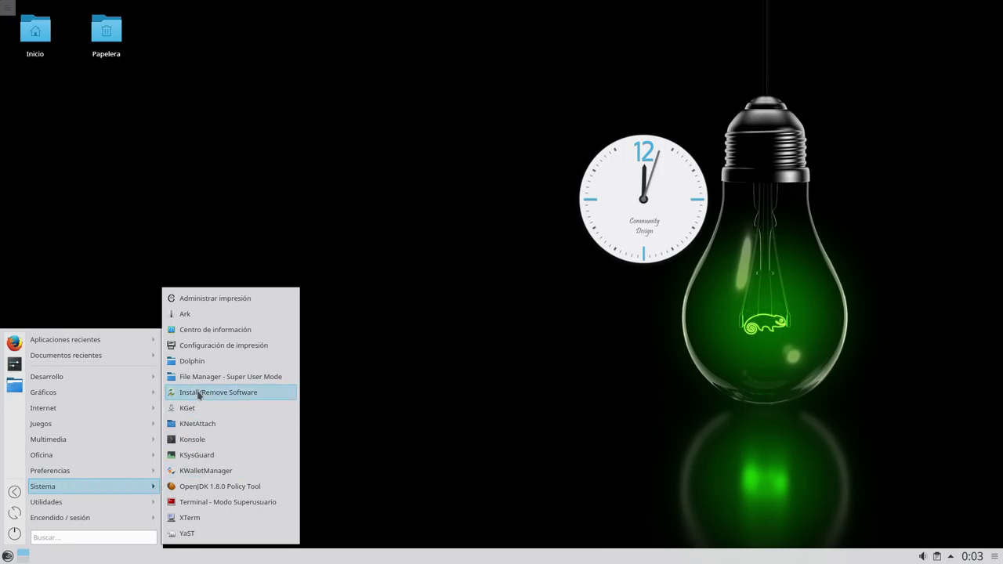
left_click(200, 330)
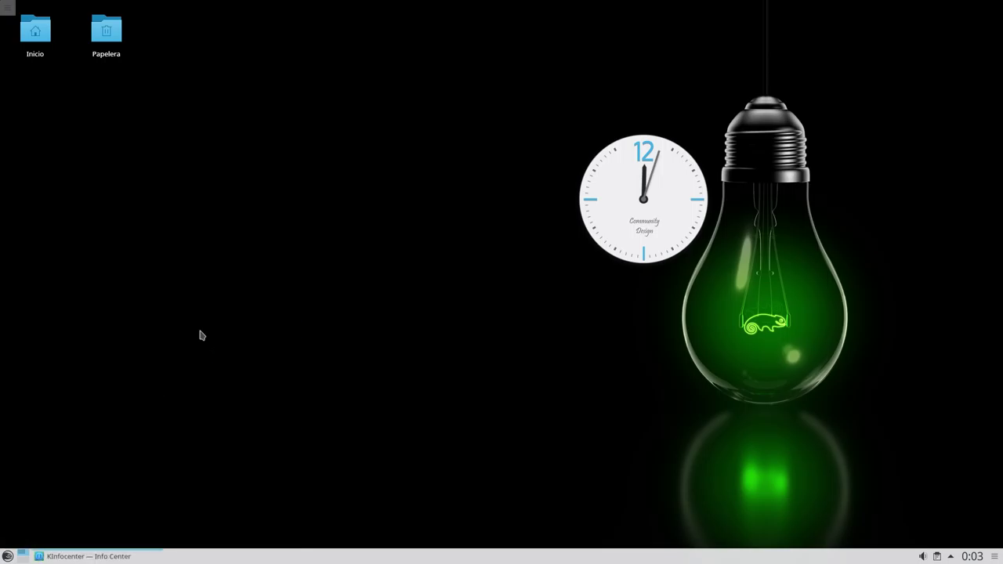
left_click_drag(321, 9, 449, 90)
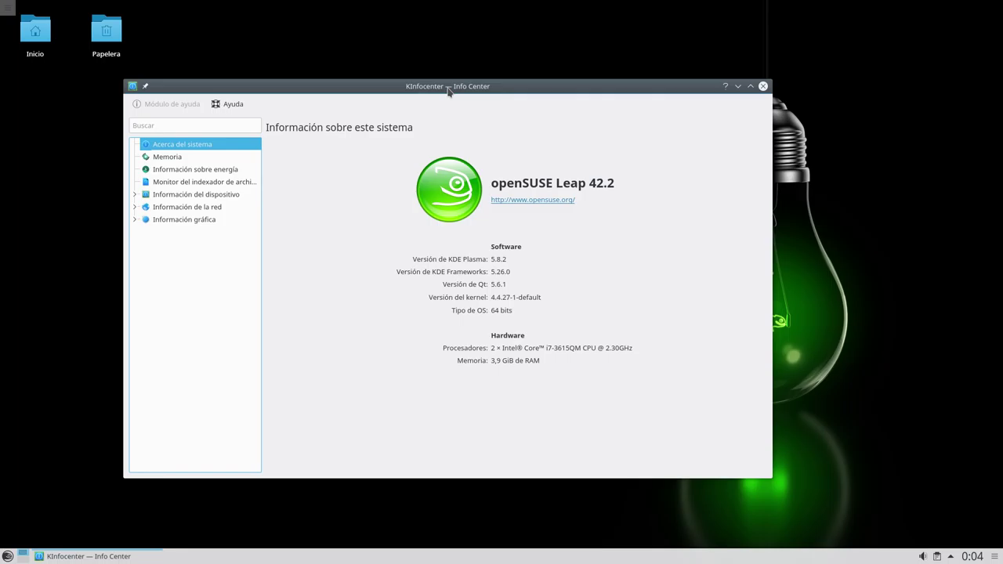
left_click_drag(525, 90, 569, 93)
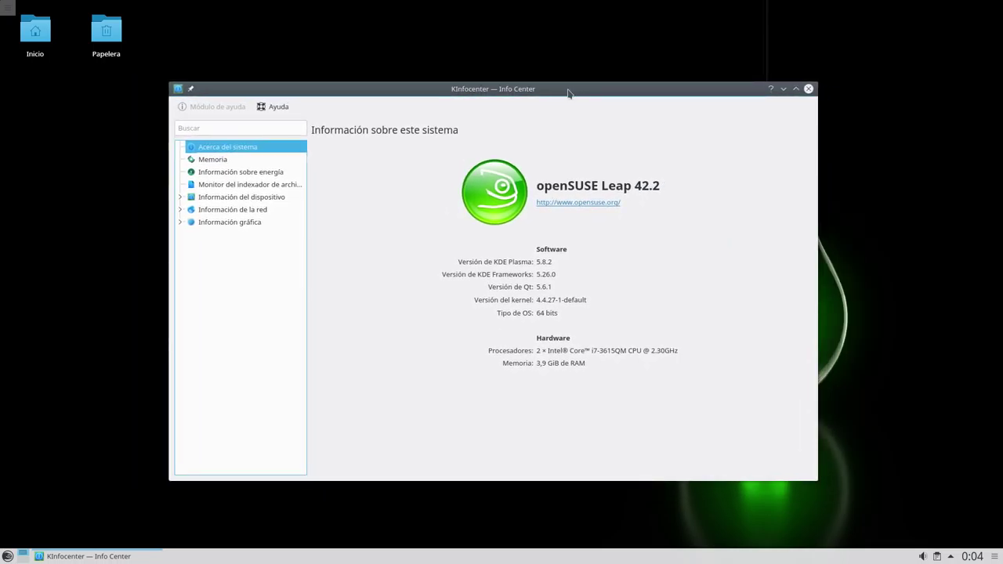